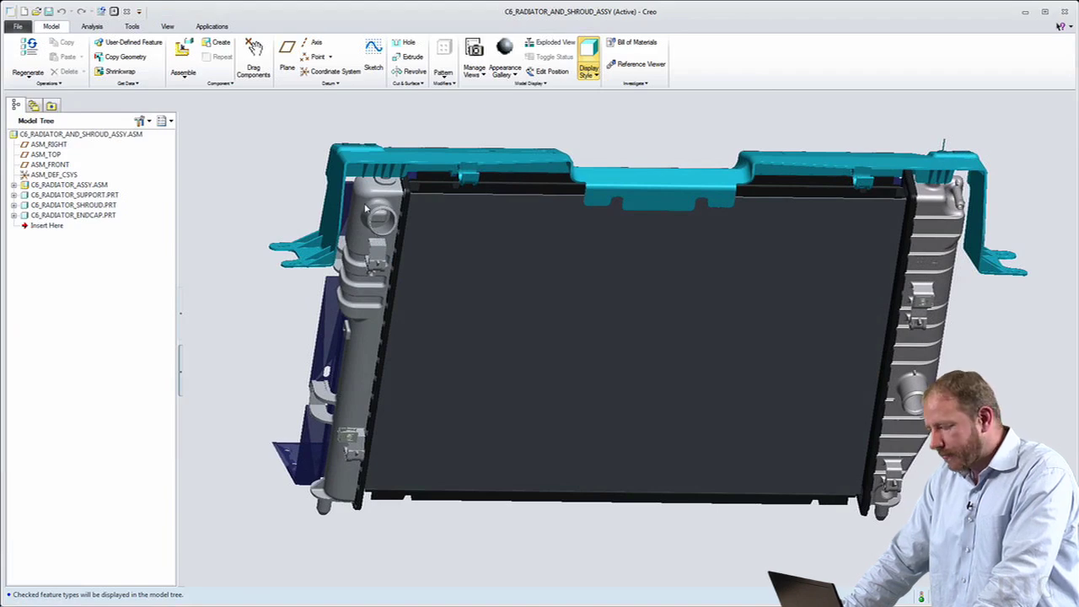
Step: Examine the feature history of the radiator end cap within the assembly, highlighting Round 9 and Extrude 27
key("3")
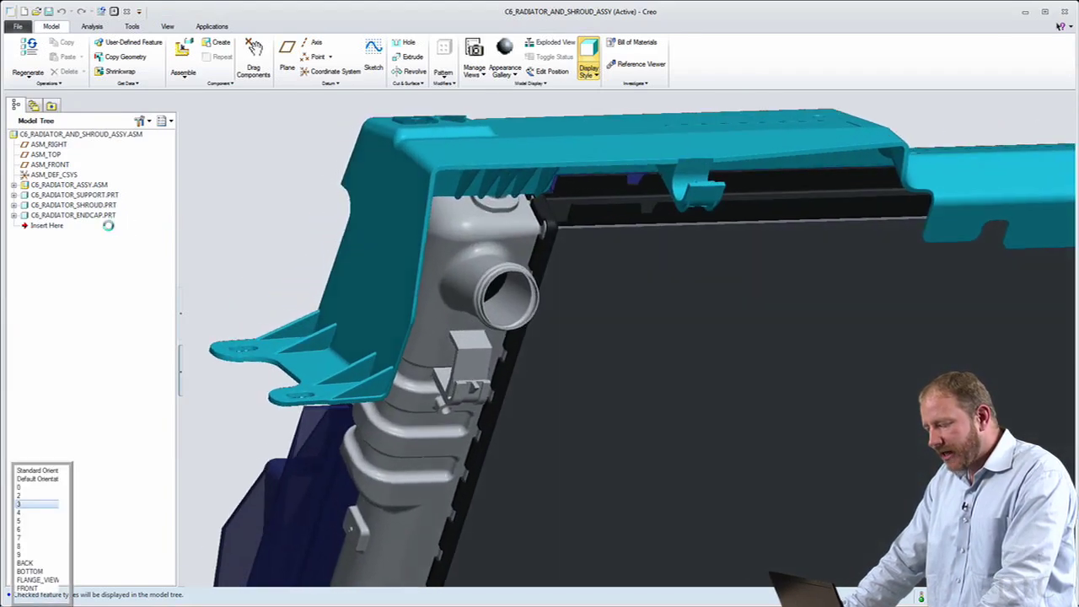
left_click(14, 216)
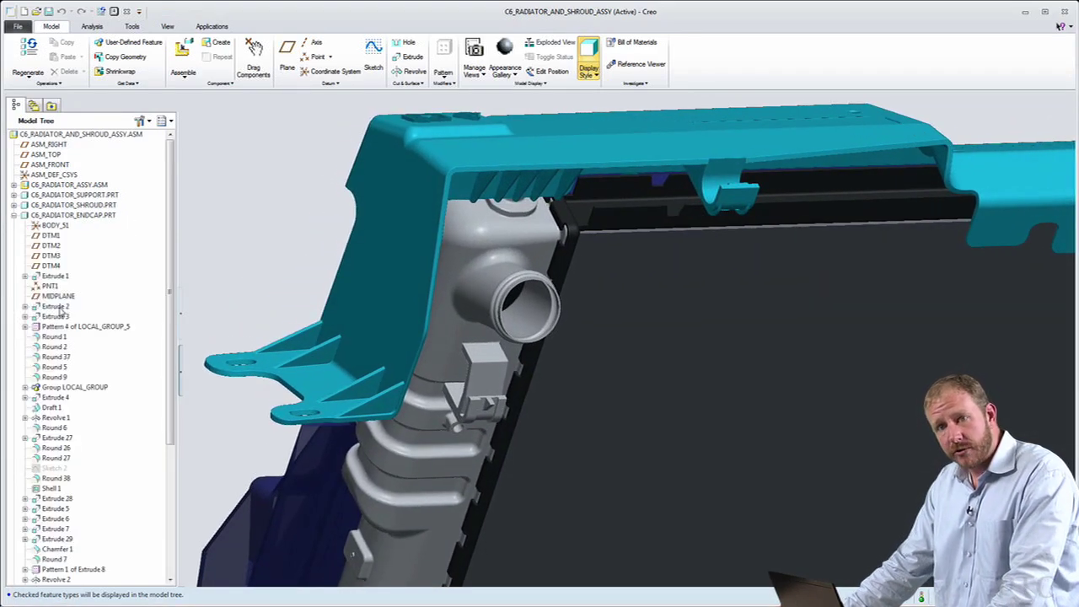
left_click(51, 377)
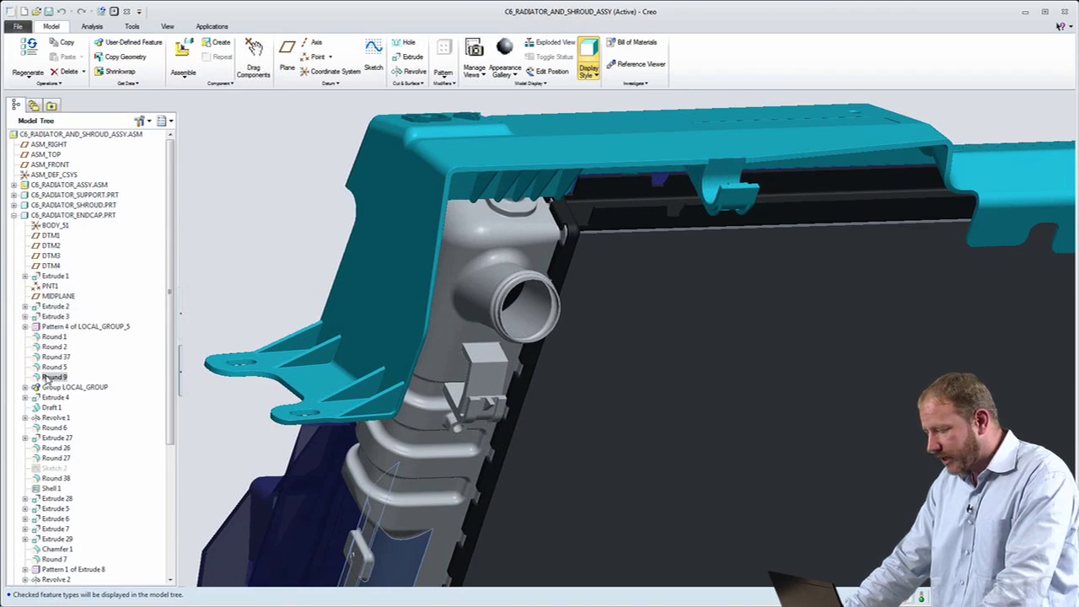
left_click(55, 438)
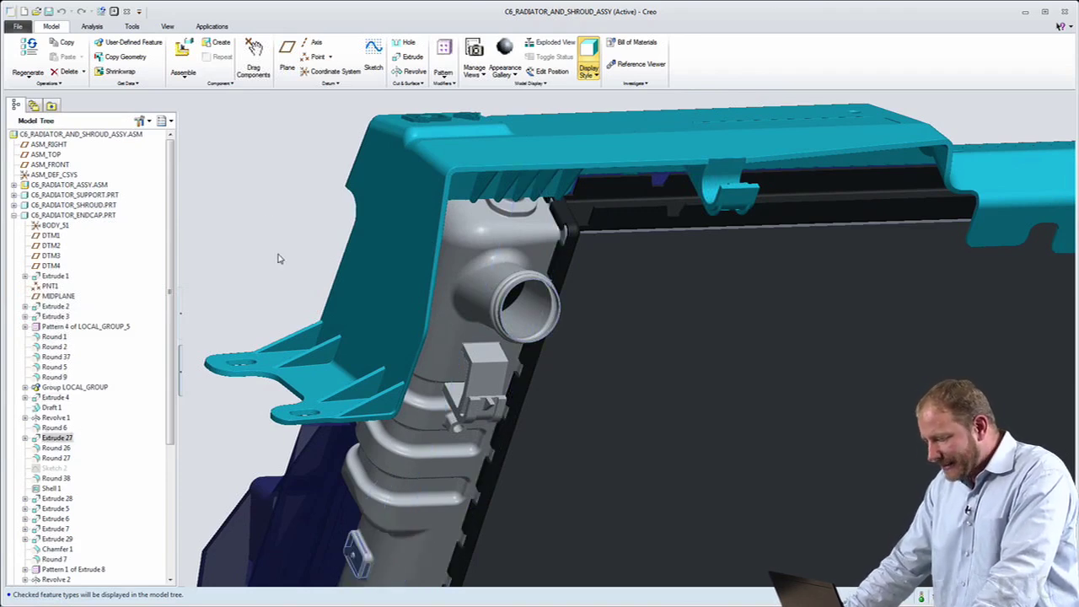
Step: Leave the assembly window and open c6_radiator_endcap.prt in the empty direct-modeling session
left_click(1025, 11)
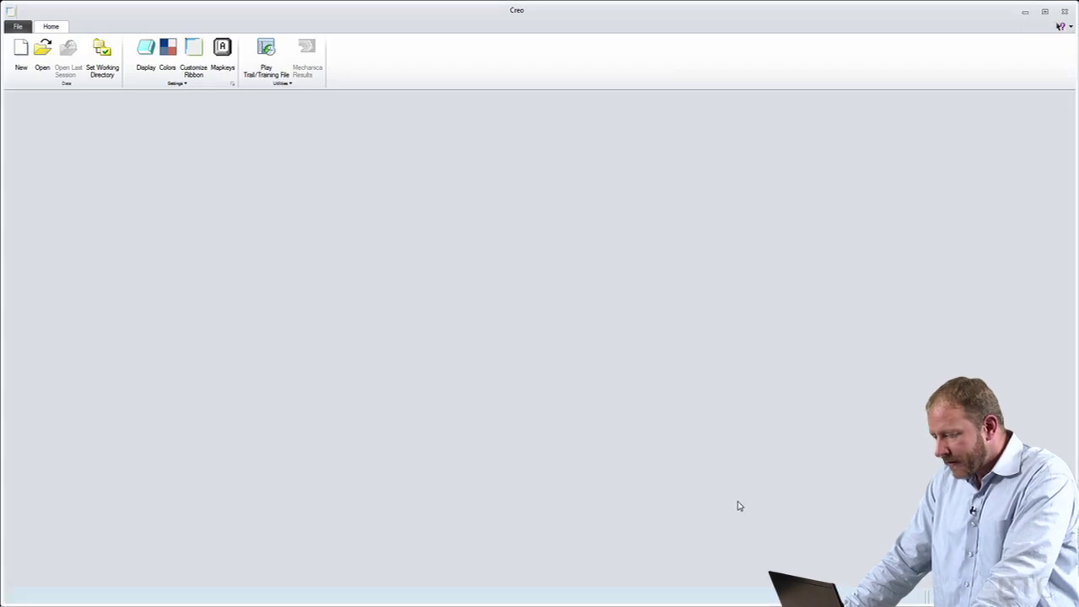
left_click(42, 55)
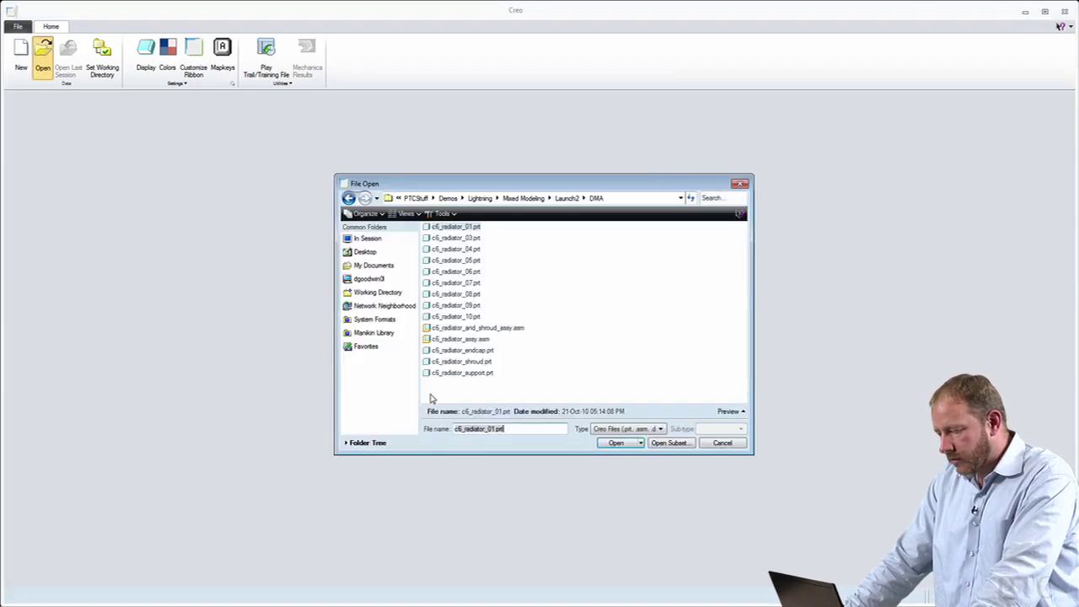
double_click(455, 351)
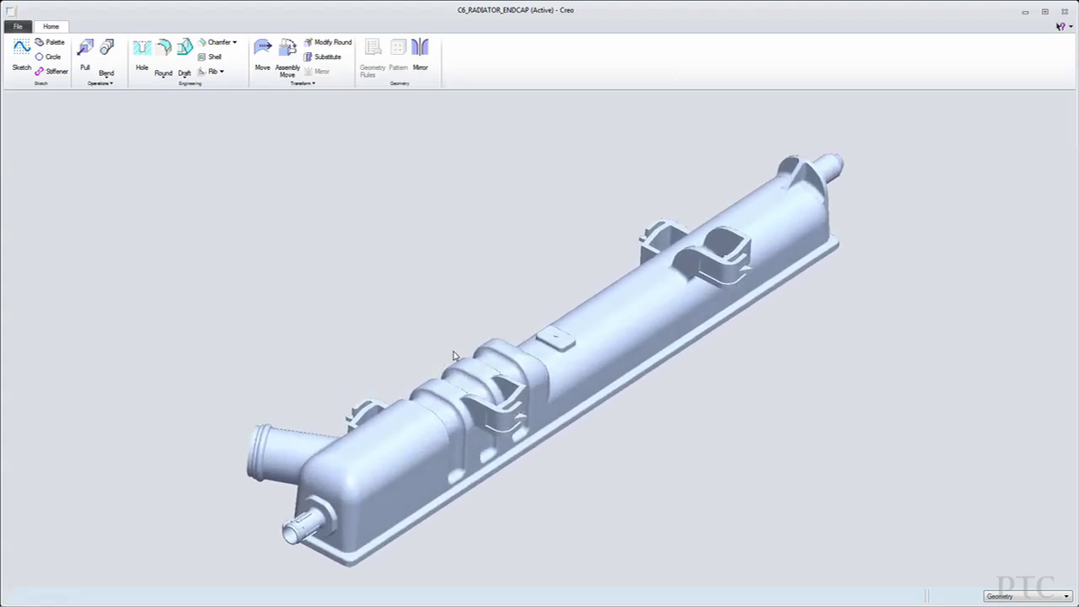
Step: Select the complete mounting clip beside the large pipe outlet and move it about 1.88 along the tank, away from the outlet
middle_click_drag(455, 355, 605, 459)
scroll(626, 455, "up", 3)
scroll(626, 454, "up", 5)
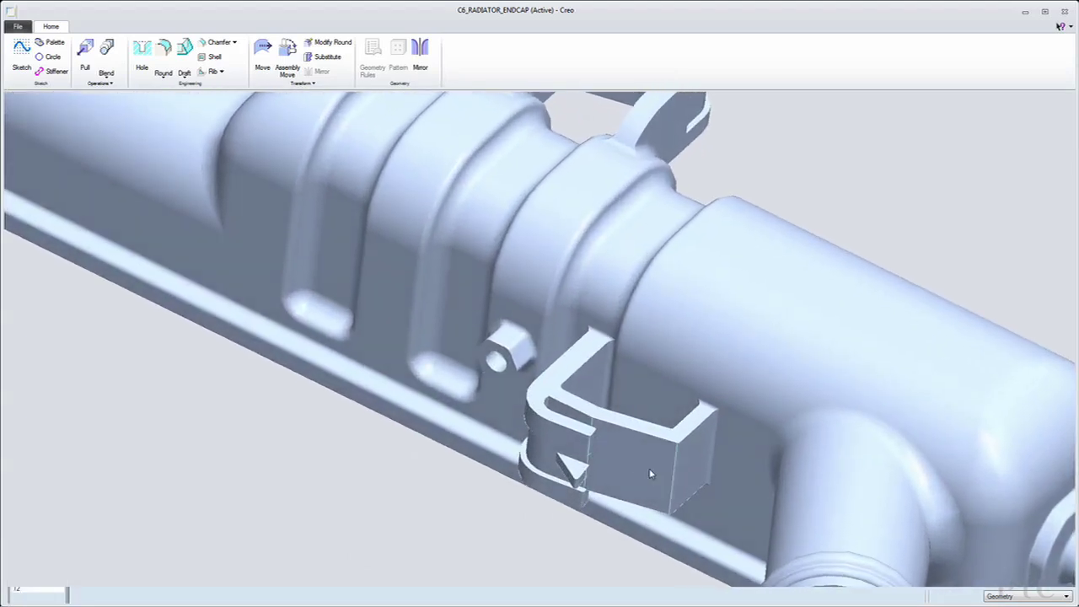
left_click(658, 461)
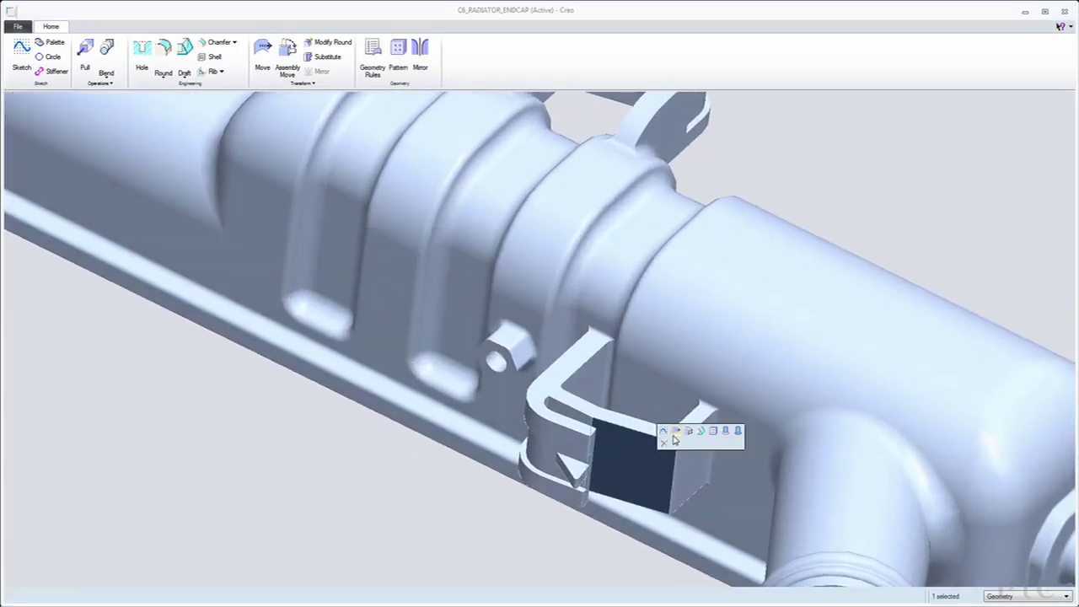
left_click(733, 432)
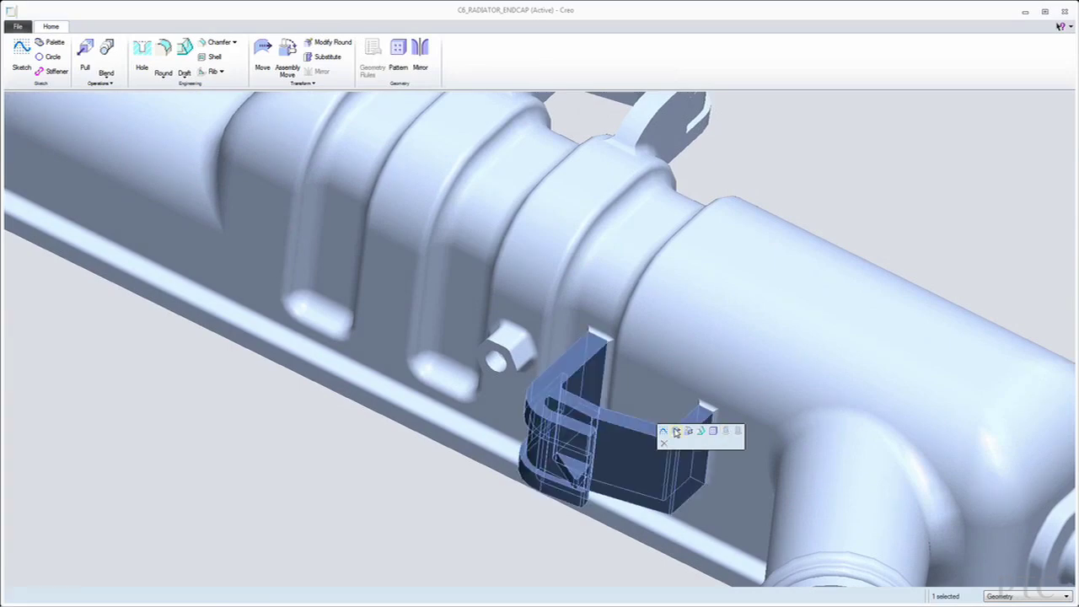
left_click(676, 433)
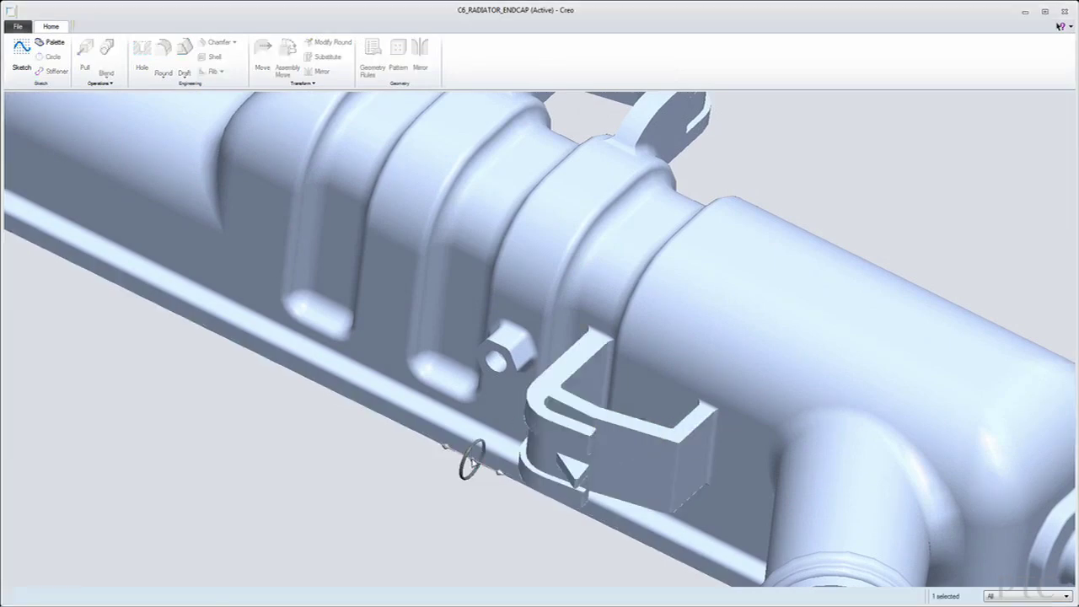
left_click_drag(449, 451, 287, 370)
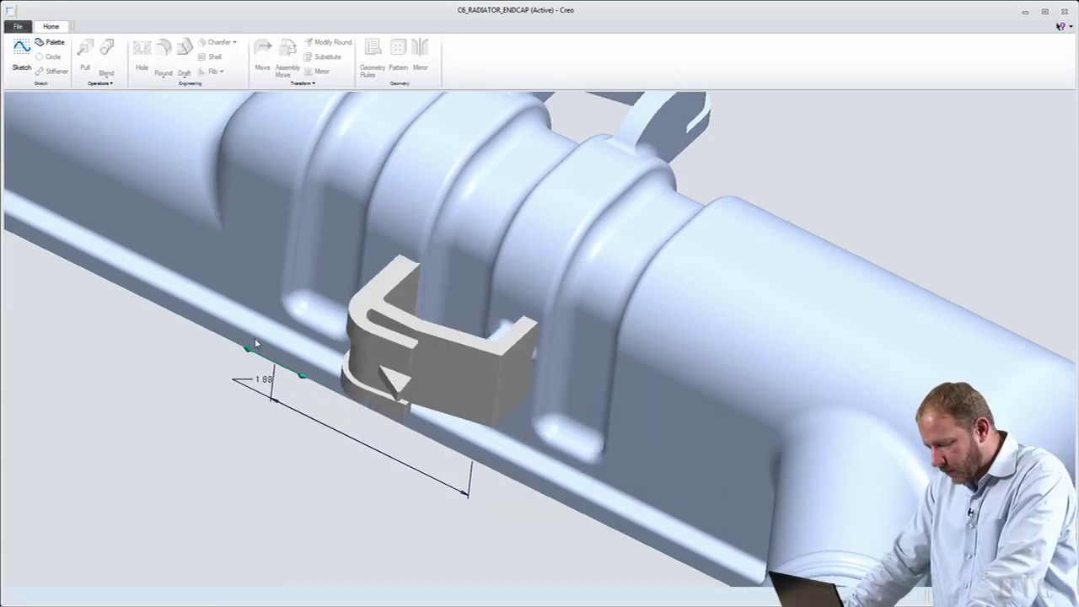
Step: Fine-tune the clip's position along the tank, enter an exact larger move distance, and complete the move
scroll(255, 343, "up", 3)
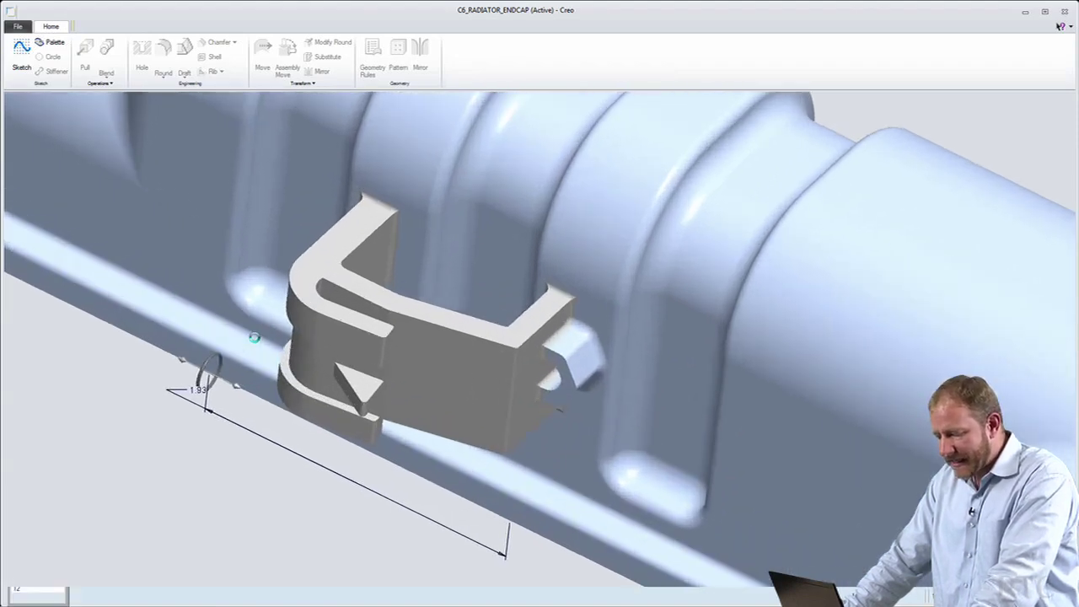
scroll(254, 337, "up", 3)
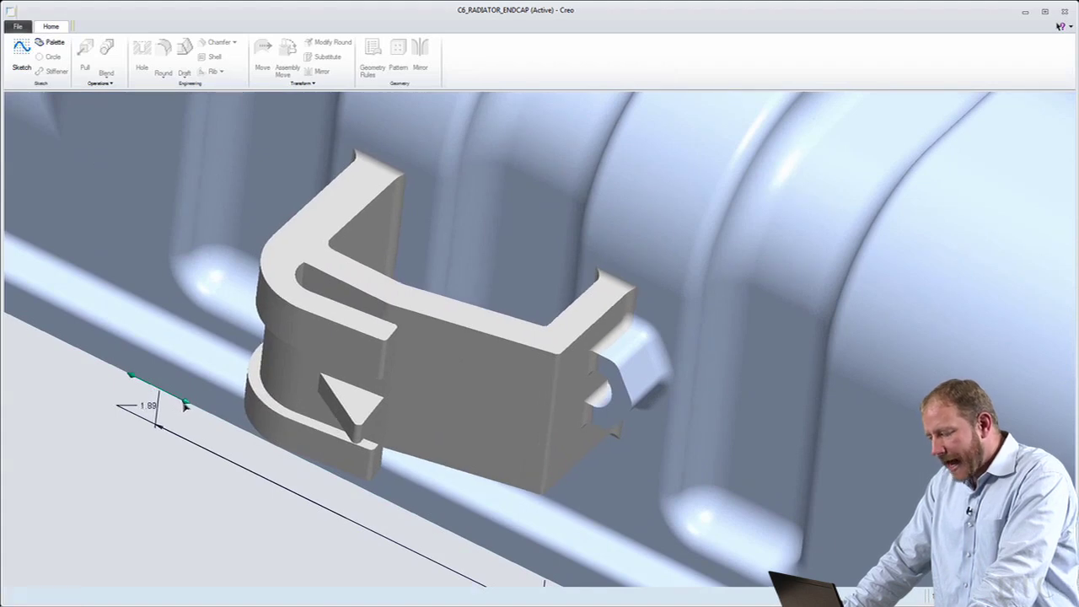
left_click_drag(191, 411, 194, 411)
key("F2")
middle_click_drag(220, 437, 260, 385)
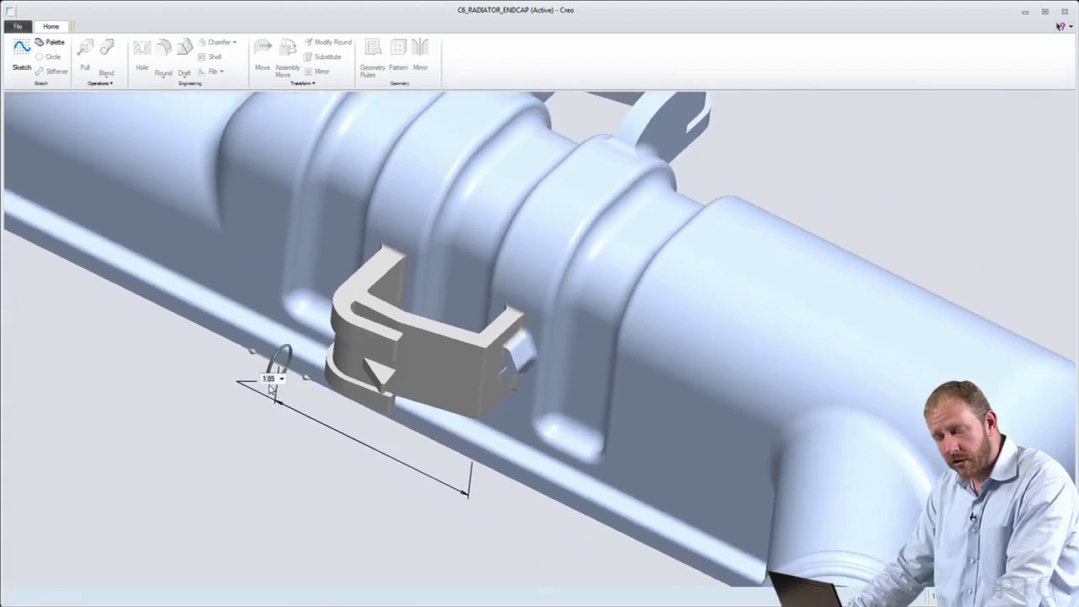
type("2")
key("Return")
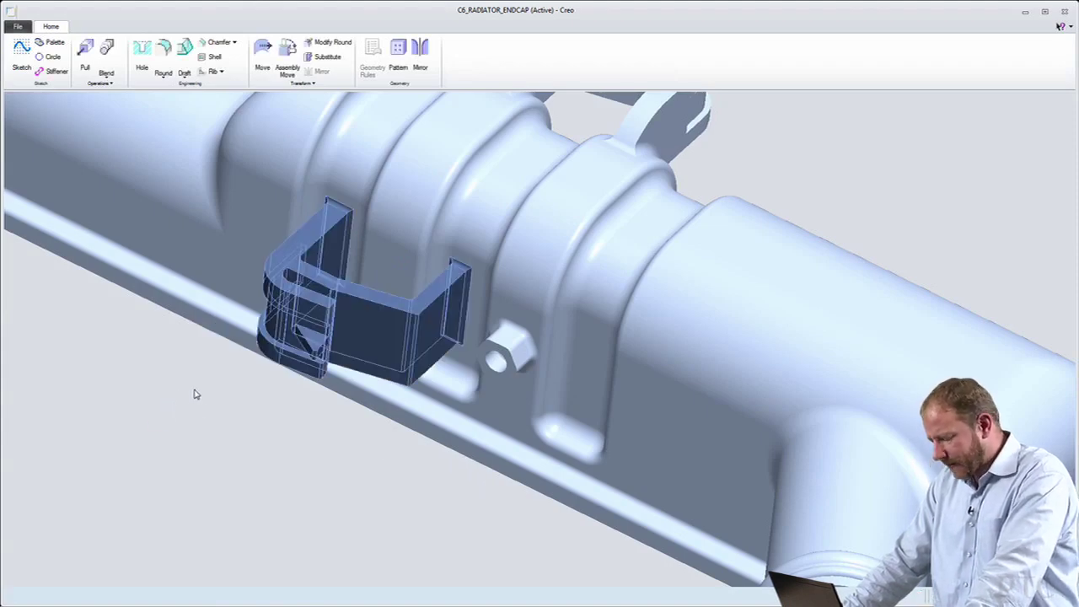
left_click(196, 394)
Step: Relocate the small pipe fitting and its flange from the end face to the long side wall using Assembly Move, offset about 1.88
key("ctrl+d")
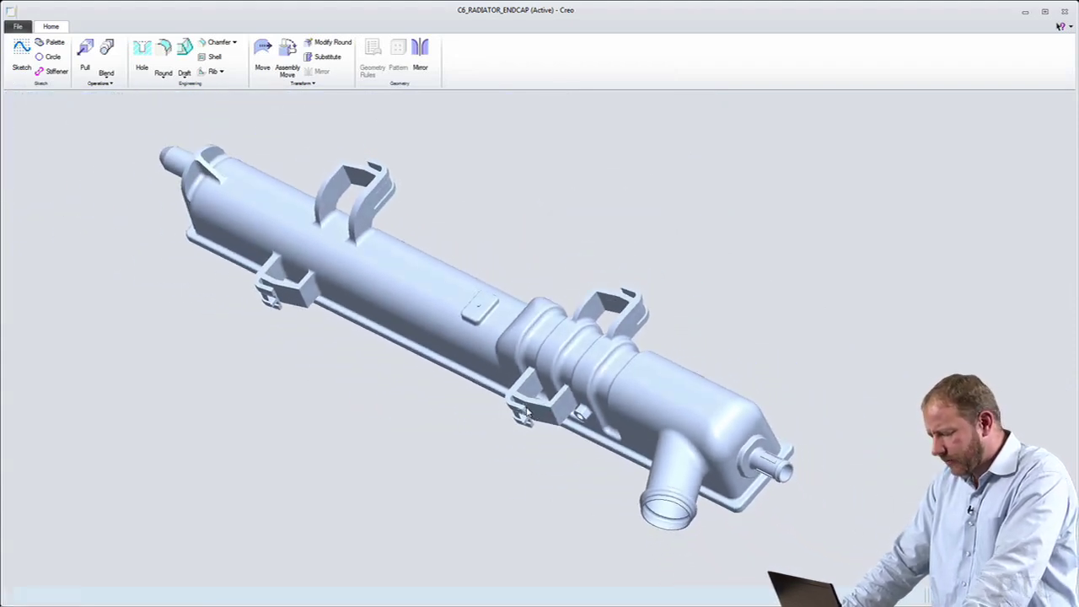
key("1")
key("2")
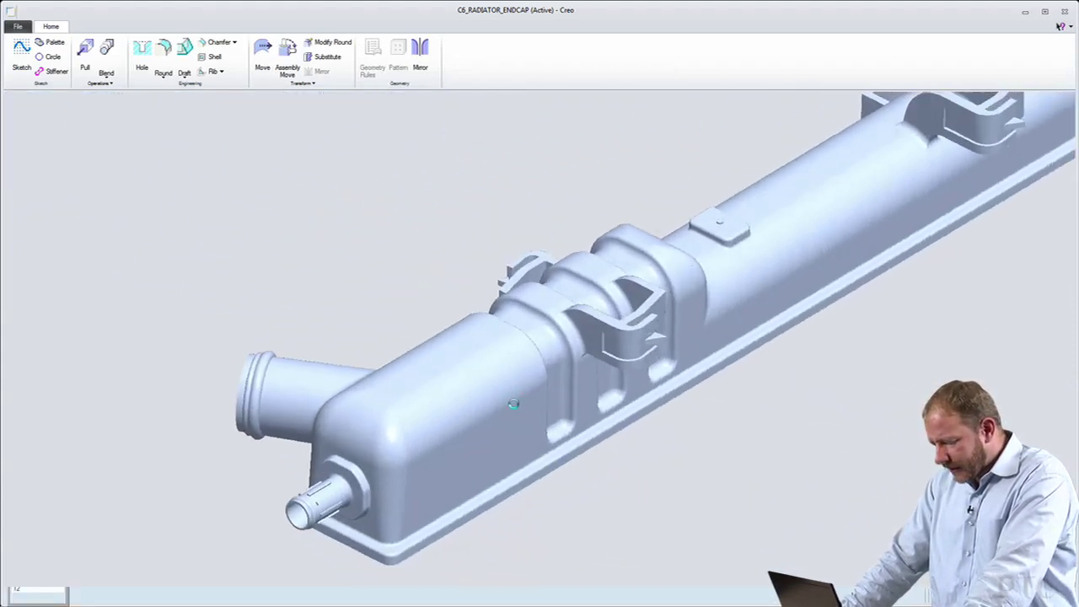
scroll(335, 476, "down", 8)
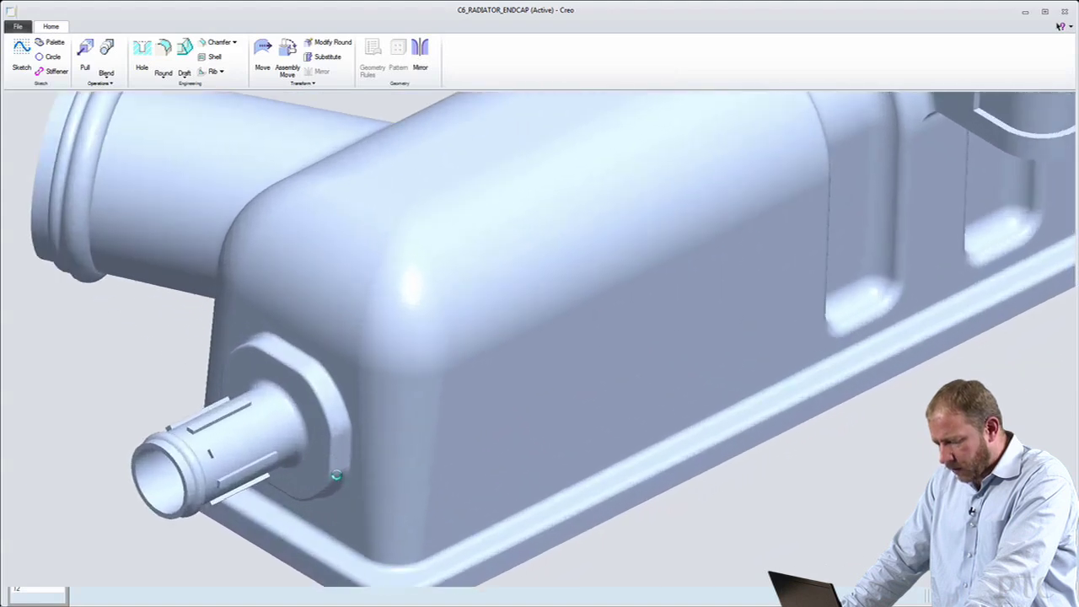
scroll(336, 476, "down", 2)
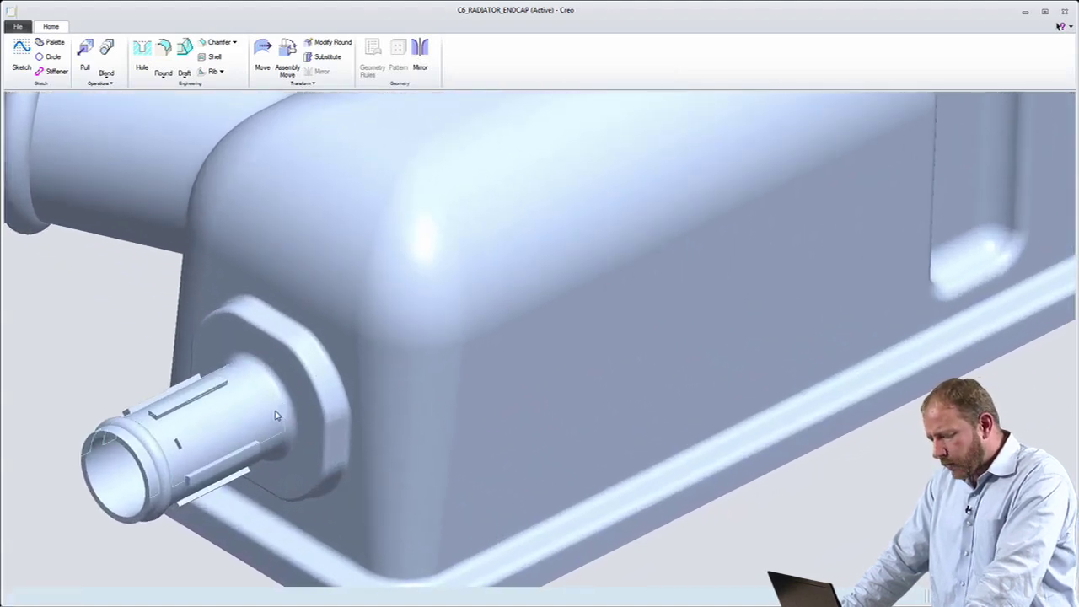
left_click(275, 413)
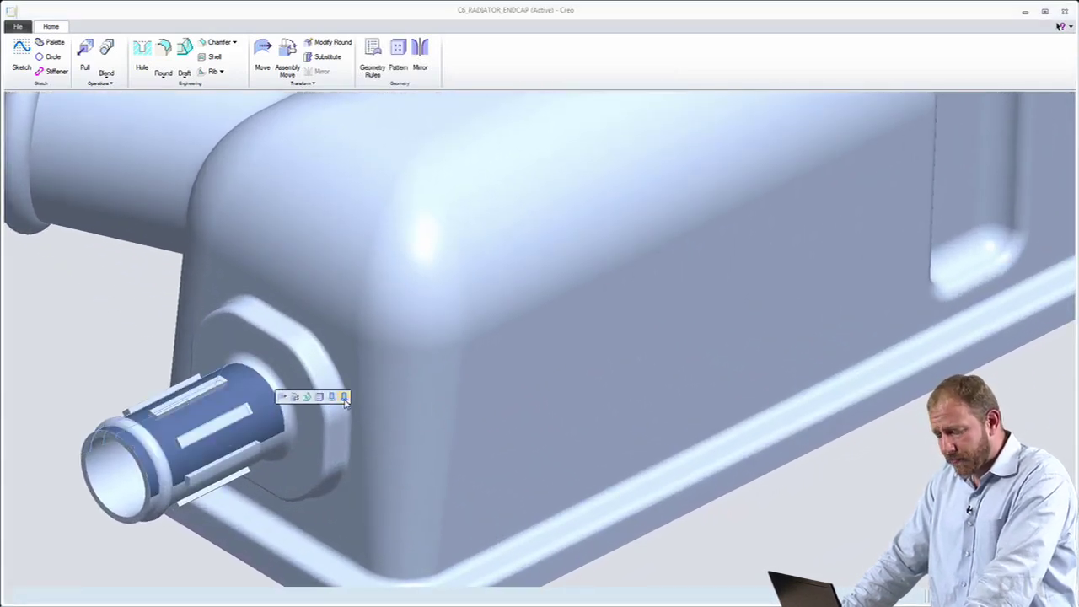
left_click(342, 396)
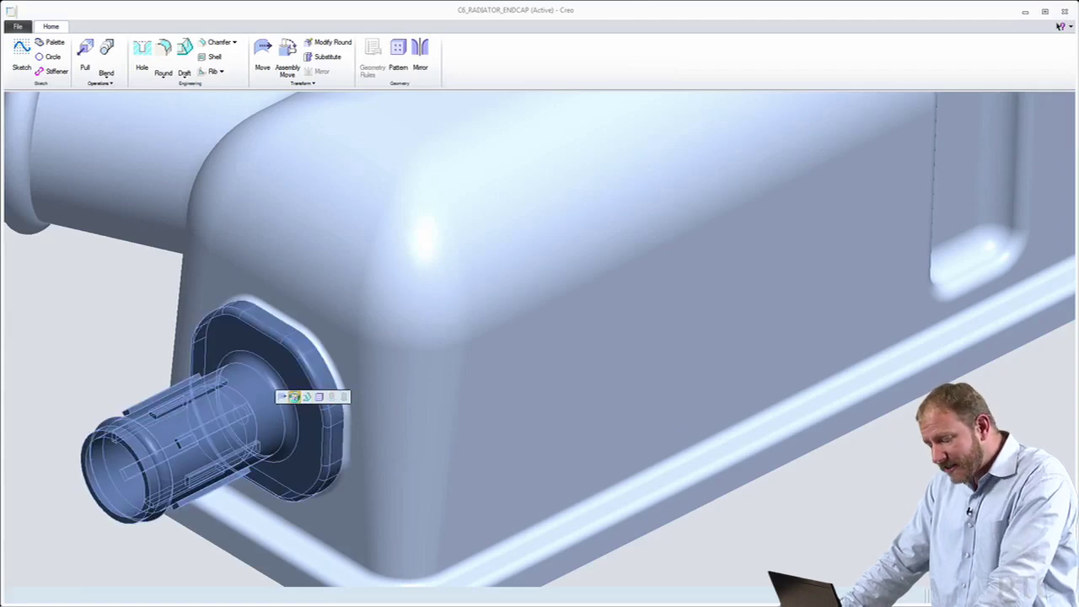
left_click(295, 397)
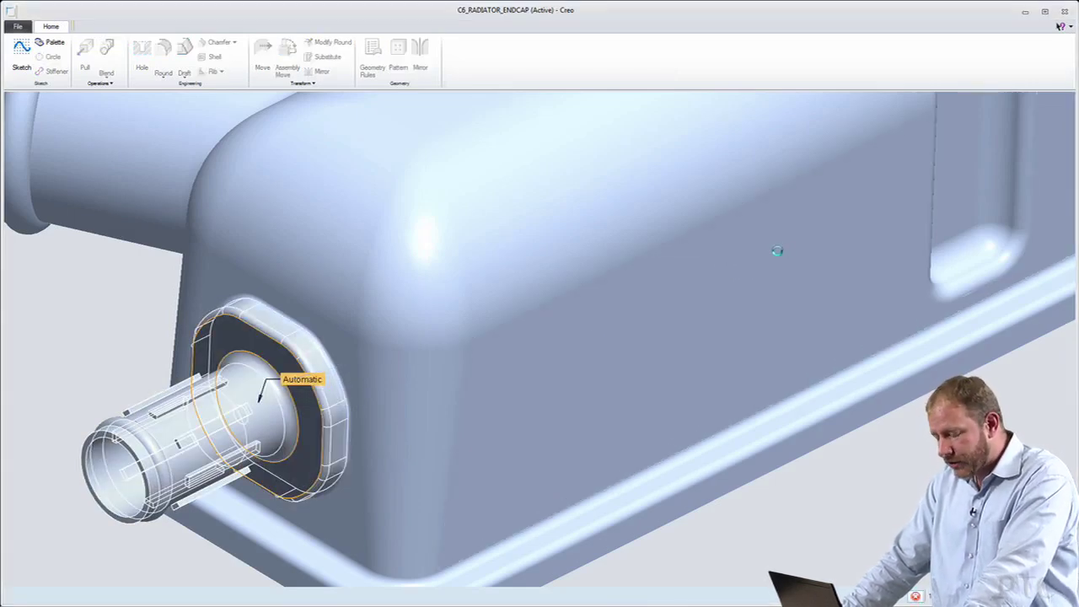
left_click(776, 252)
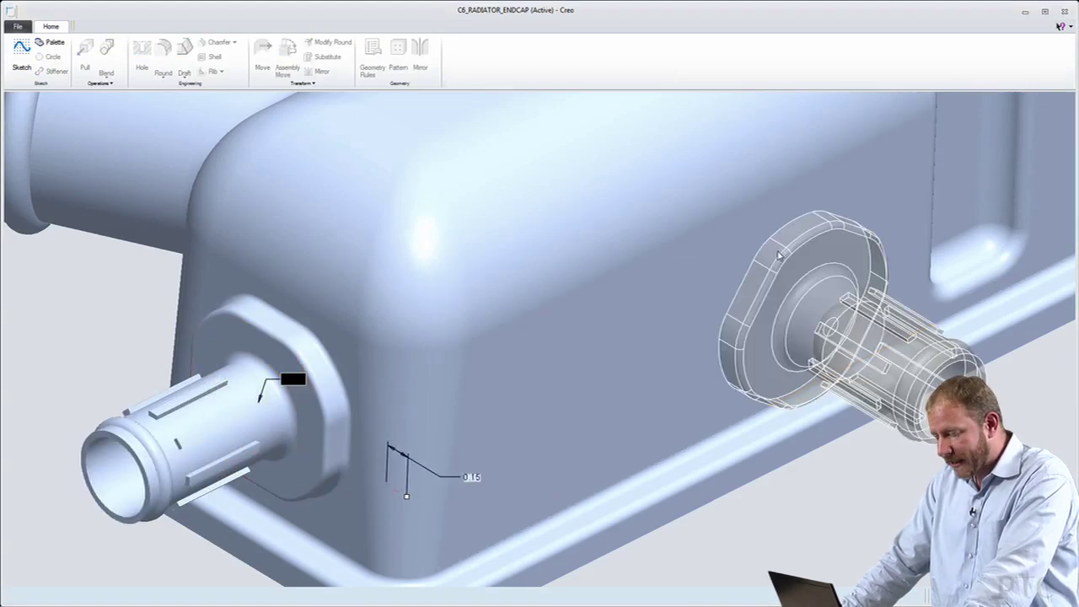
left_click(753, 294)
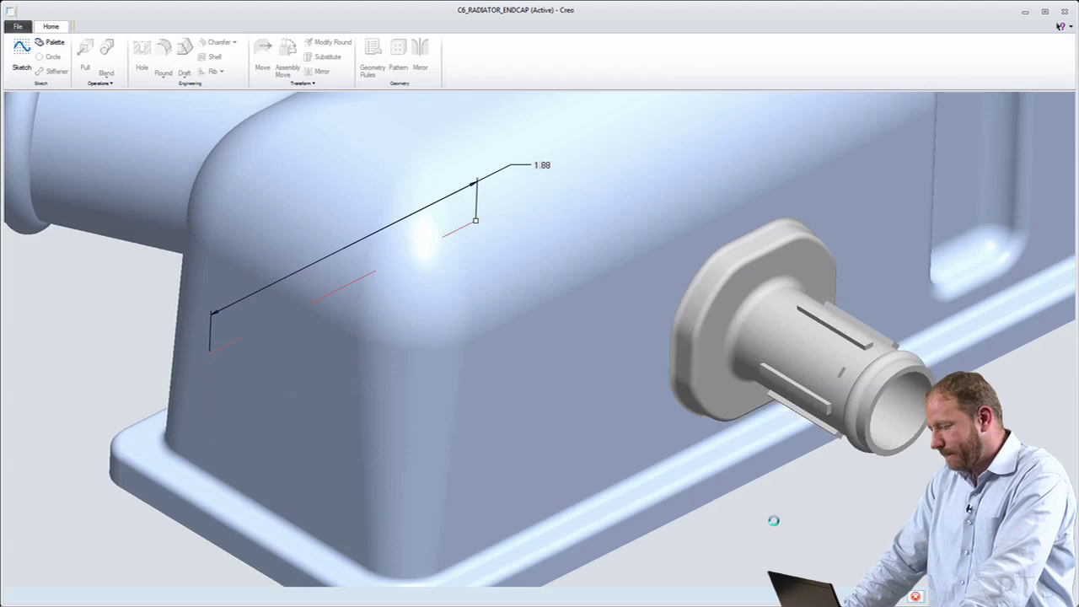
scroll(761, 535, "down", 8)
left_click(513, 523)
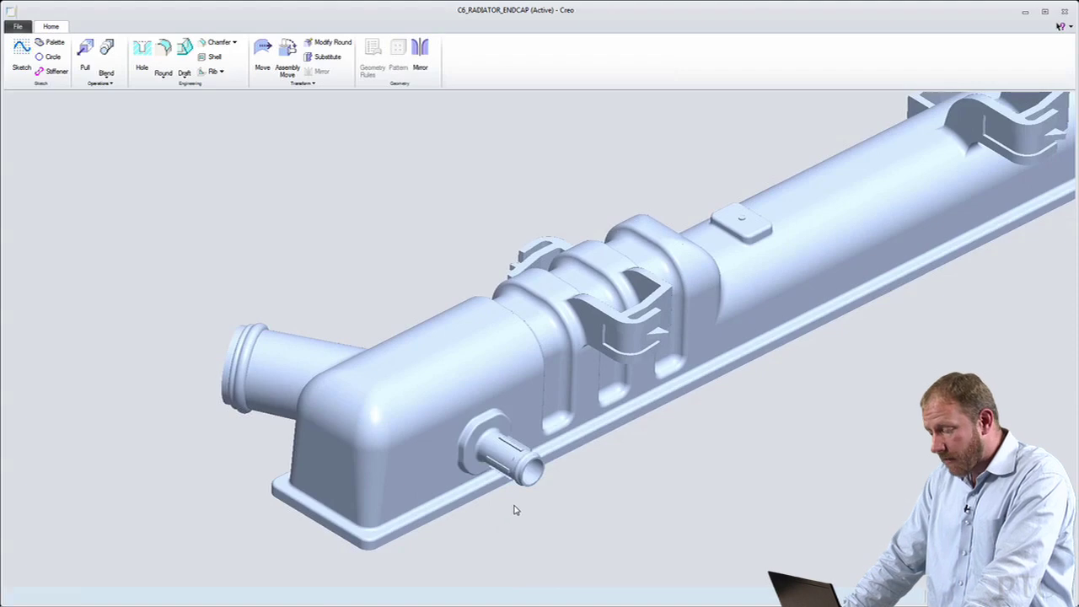
Step: Place a Stiffener profile across the tank's top, about 0.88 from the rectangular pad's centre, and pull it into a raised rib
scroll(513, 506, "up", 10)
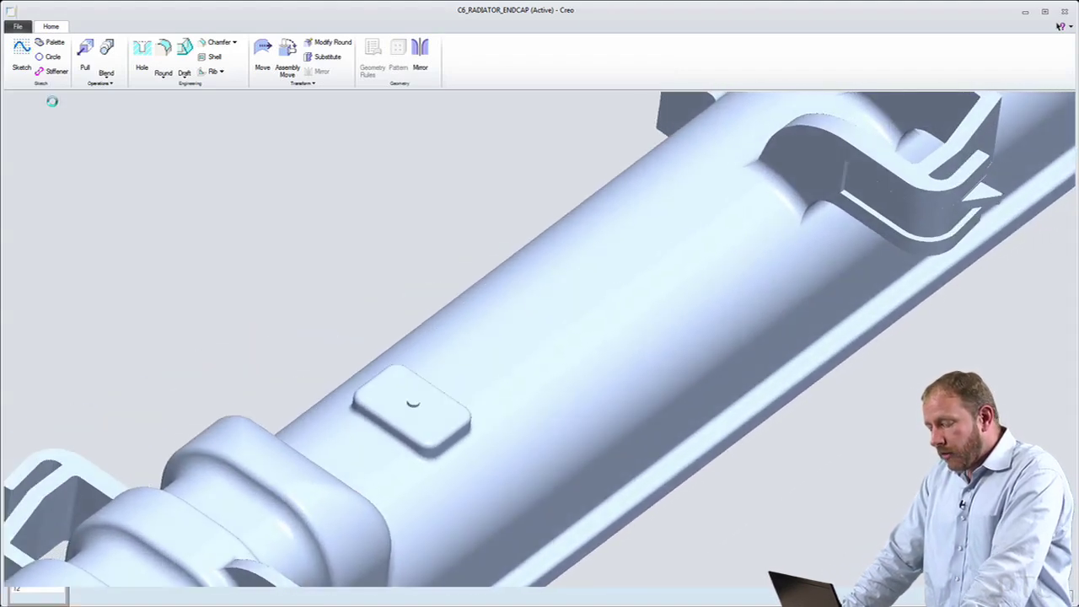
left_click(52, 71)
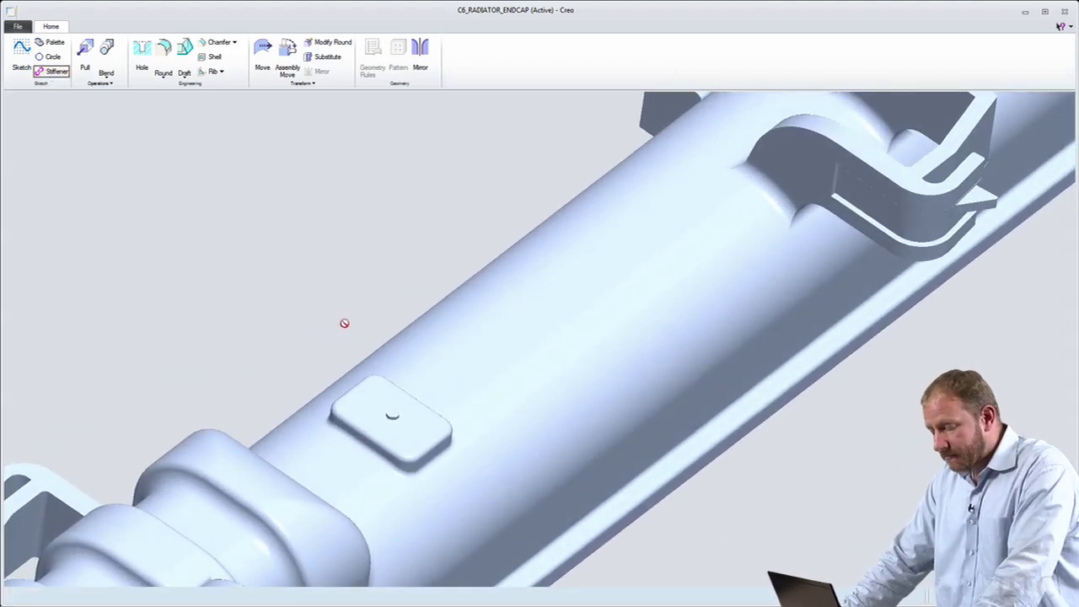
left_click(409, 405)
left_click_drag(408, 402, 445, 382)
scroll(393, 248, "up", 5)
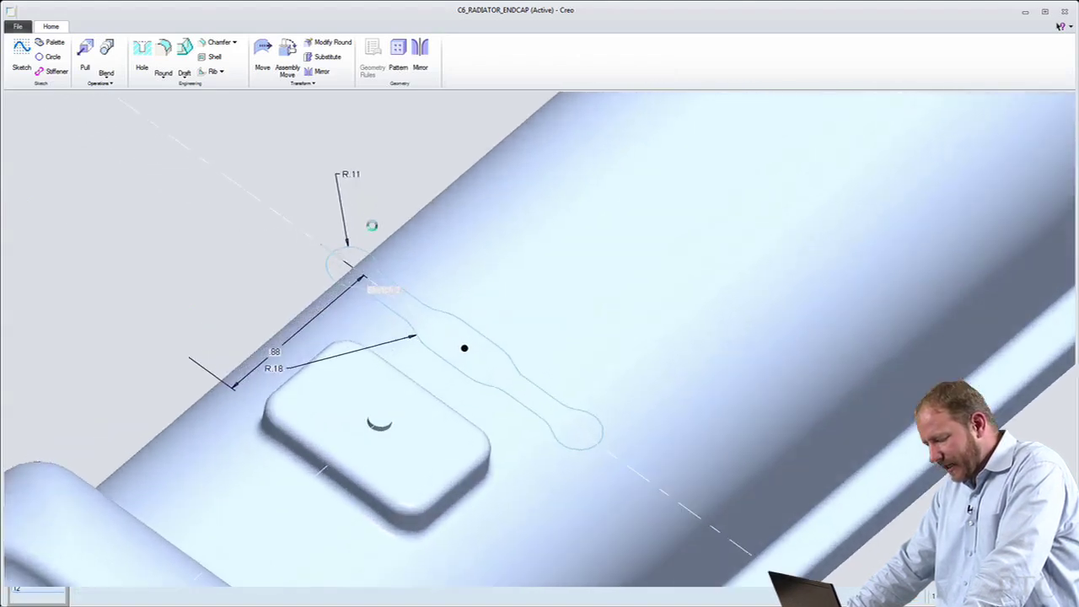
left_click(348, 252)
left_click(354, 243)
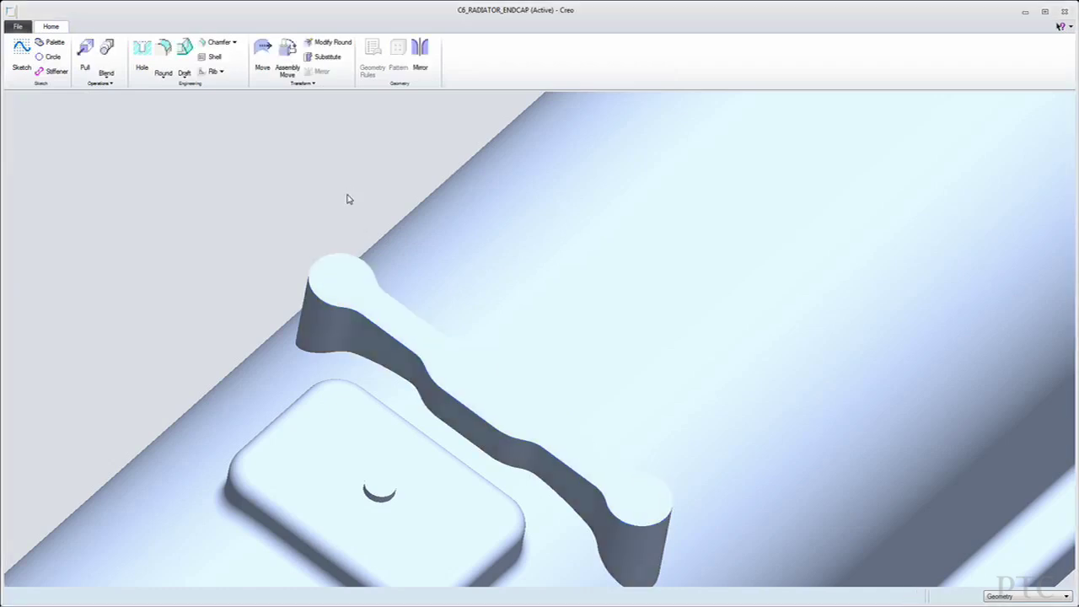
Step: Draft all the stiffener rib's side faces by 7.00, using the rib's top face as the hinge
left_click(331, 280)
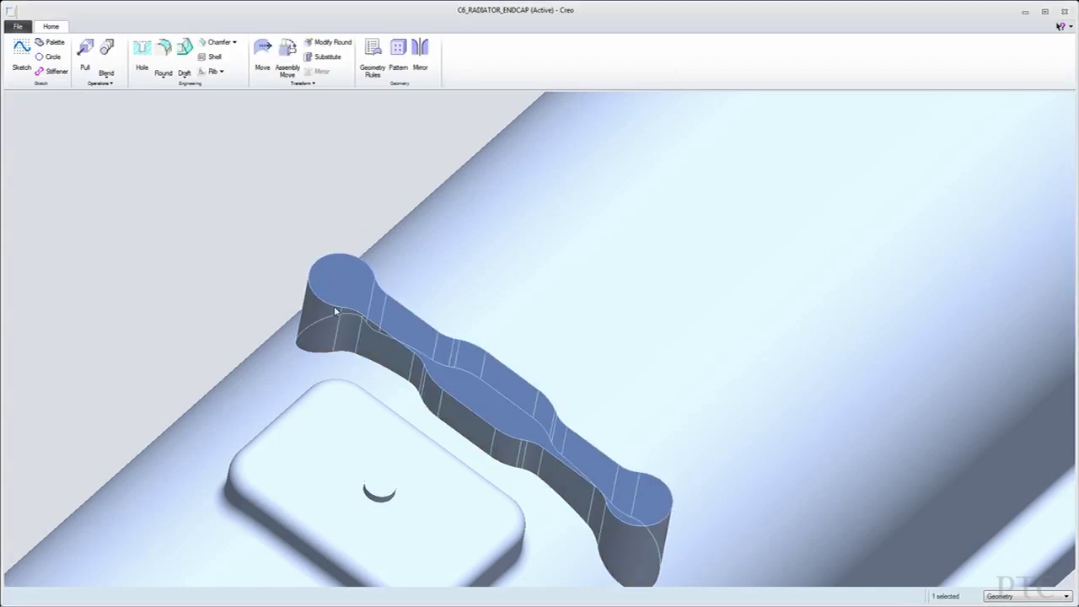
left_click(335, 311)
right_click(438, 354)
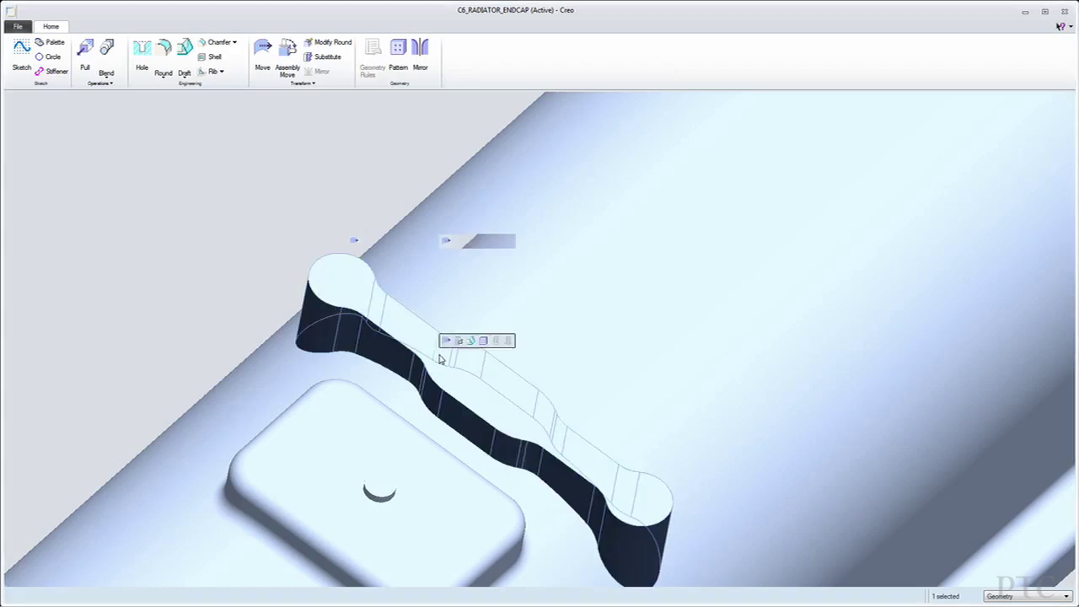
left_click(472, 341)
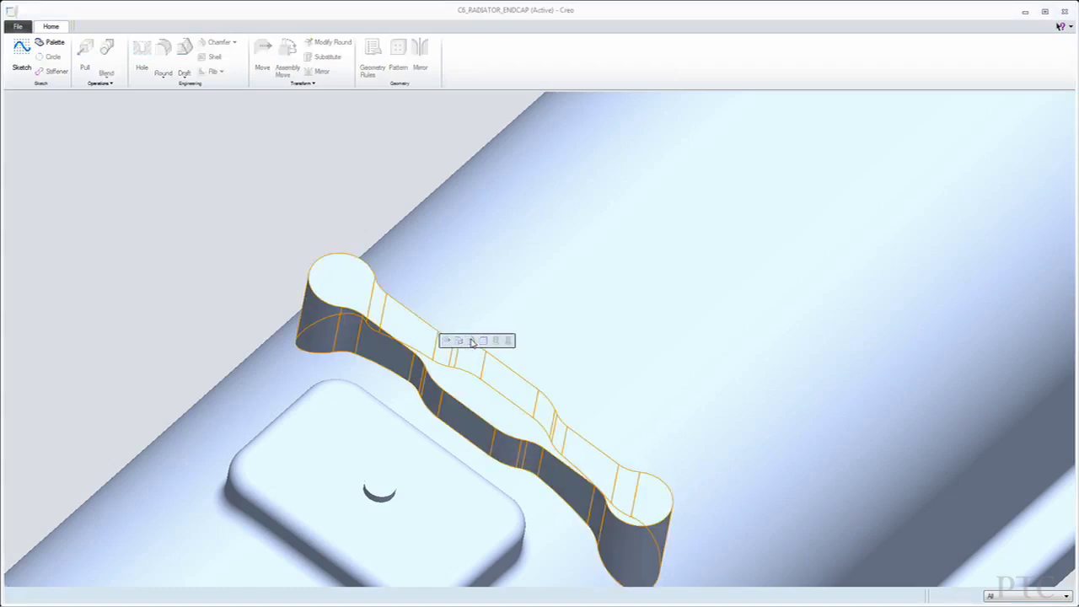
left_click(338, 271)
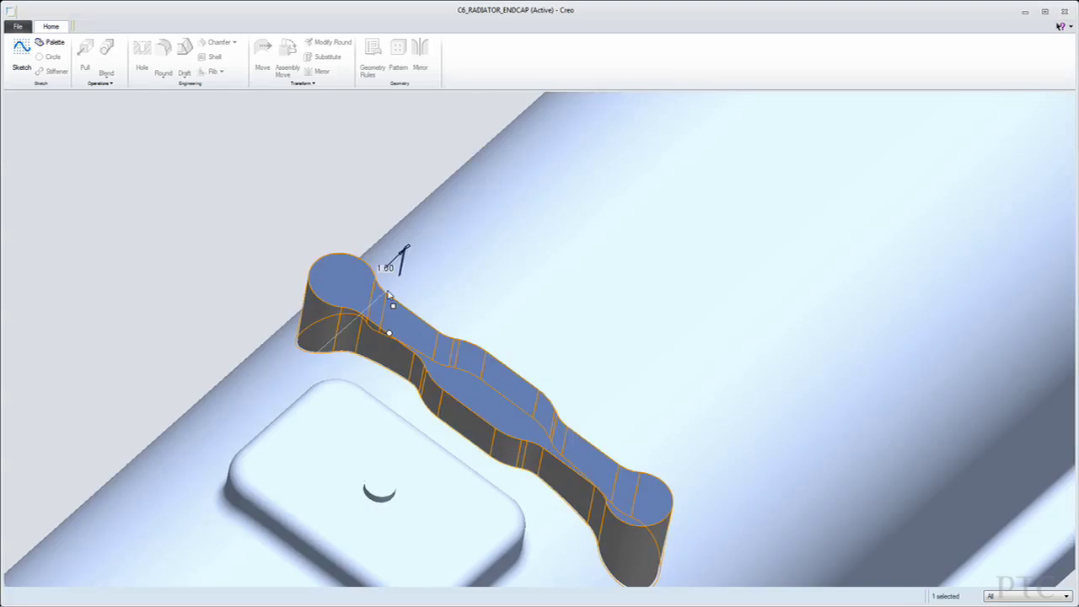
left_click_drag(394, 306, 397, 303)
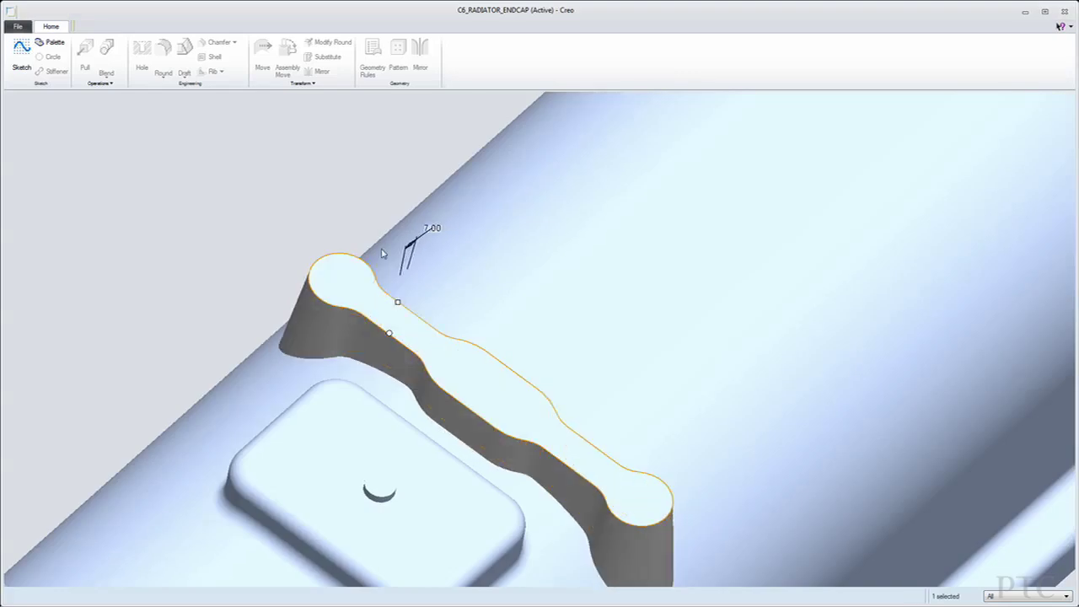
middle_click(357, 209)
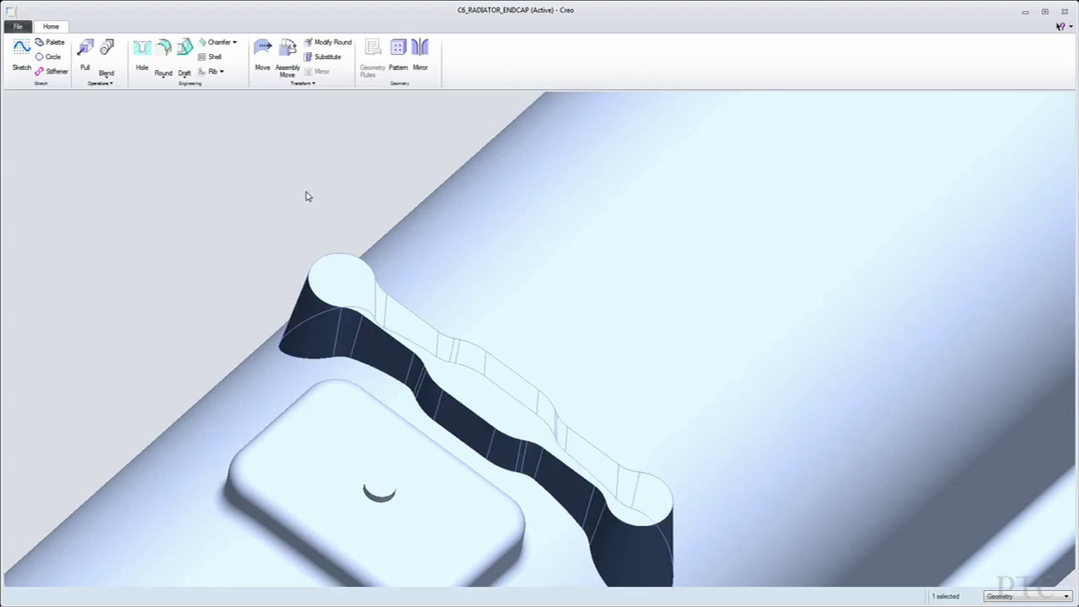
Step: Round the edge loop where the drafted stiffener rib meets the tank
left_click(306, 360)
left_click(314, 345)
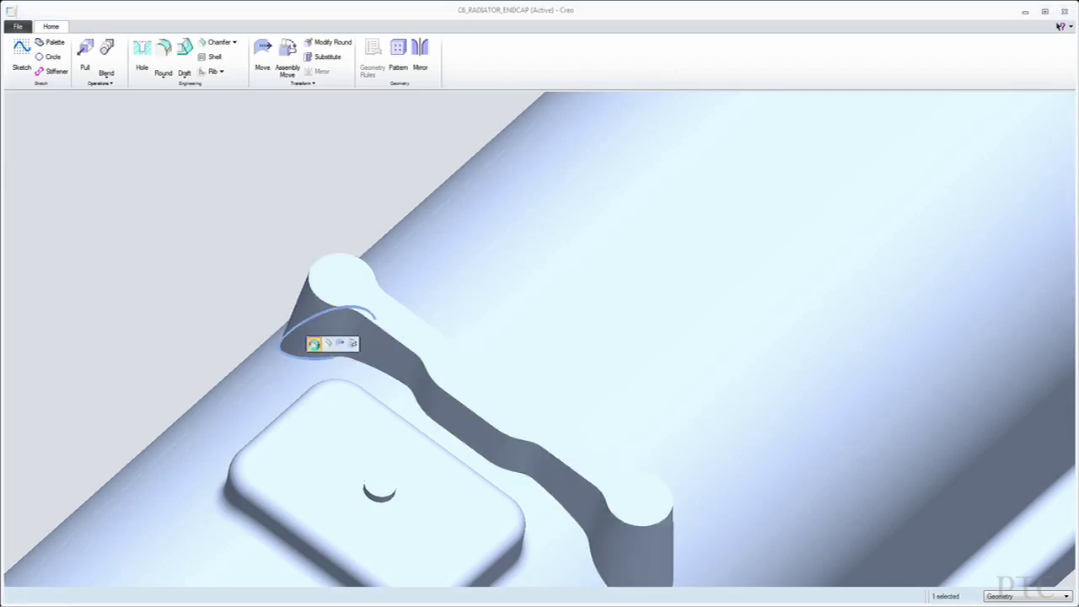
left_click(263, 219)
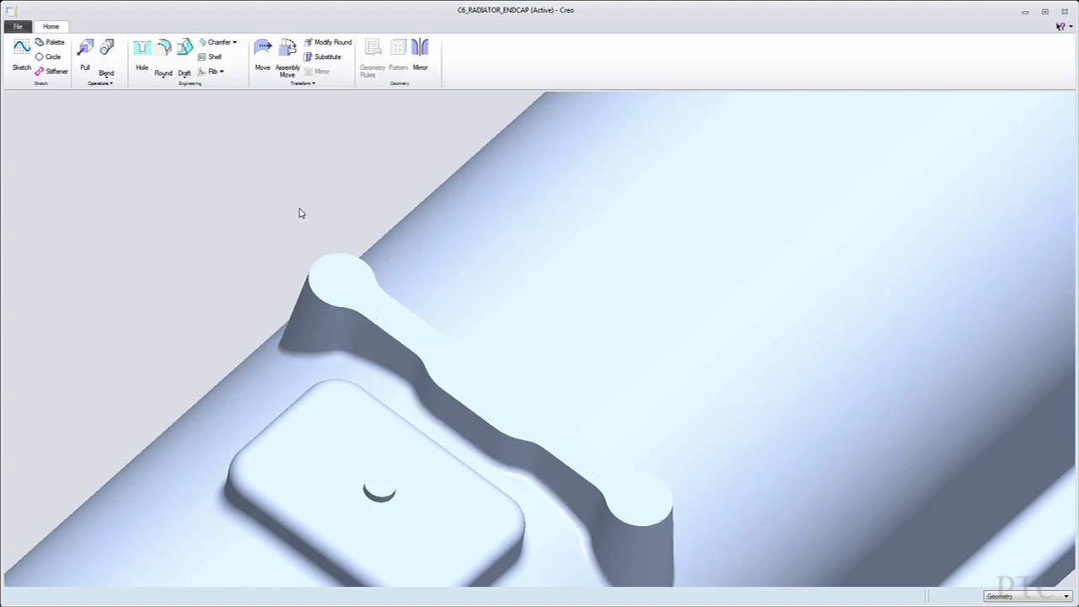
Step: Pattern the drafted, rounded rib along the tank as 5 instances spaced 0.75 apart
left_click(338, 283)
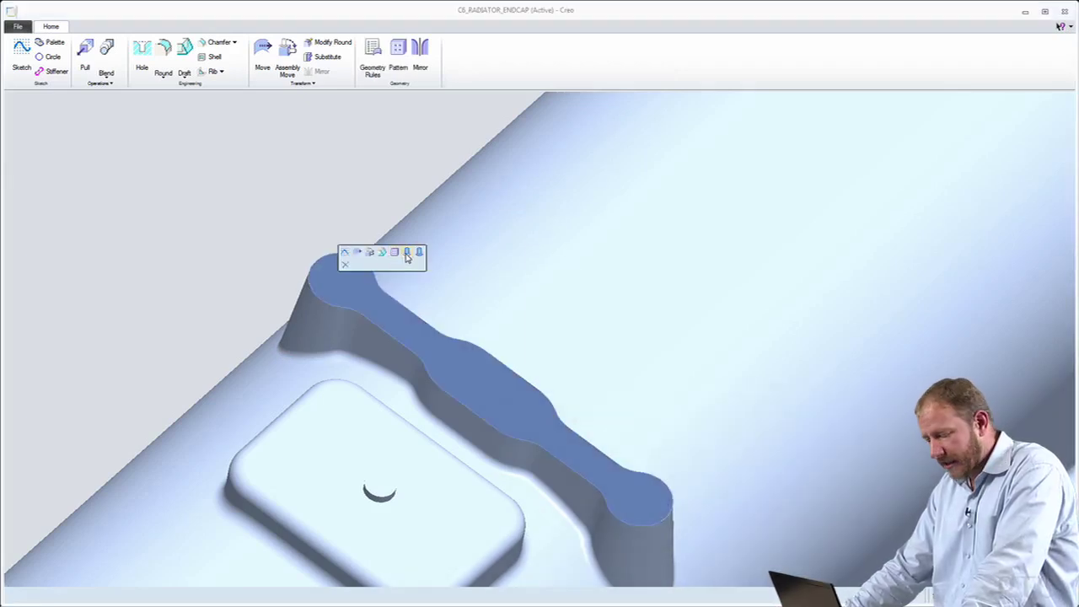
left_click(407, 254)
left_click(396, 254)
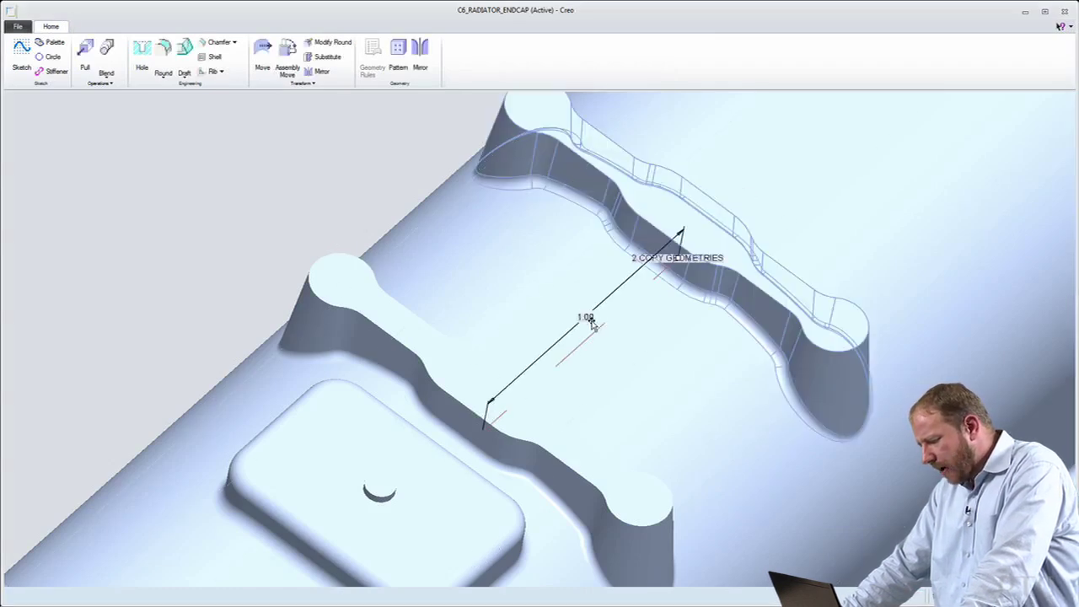
double_click(587, 320)
key("BackSpace")
type("75")
key("Return")
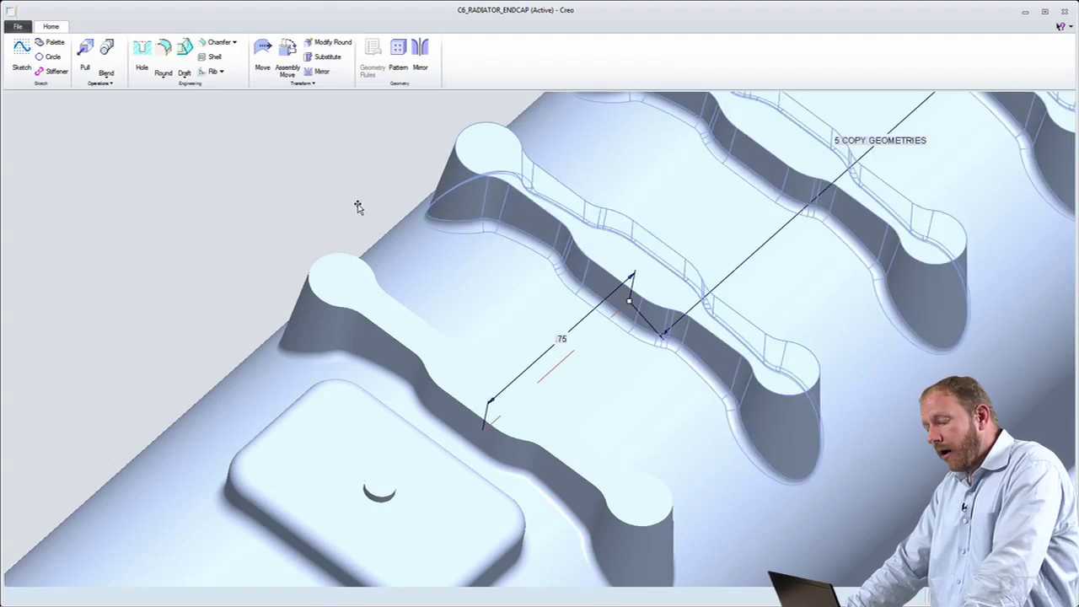
scroll(359, 208, "up", 3)
left_click(356, 172)
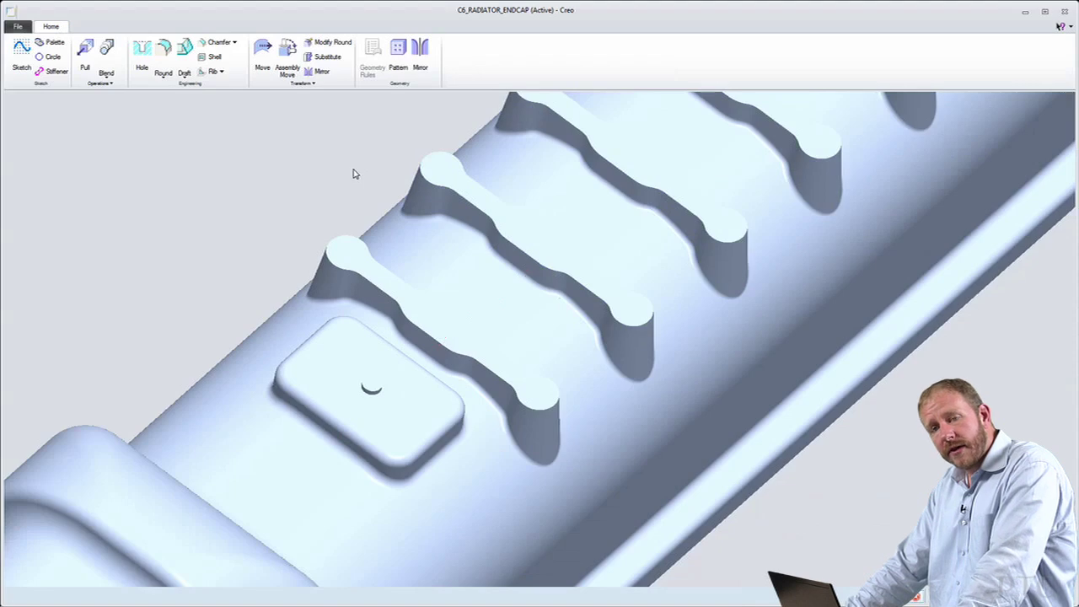
Step: Switch to Creo Parametric and open c6_radiator_endcap.prt
scroll(355, 173, "up", 2)
scroll(350, 185, "up", 2)
key("1")
key("2")
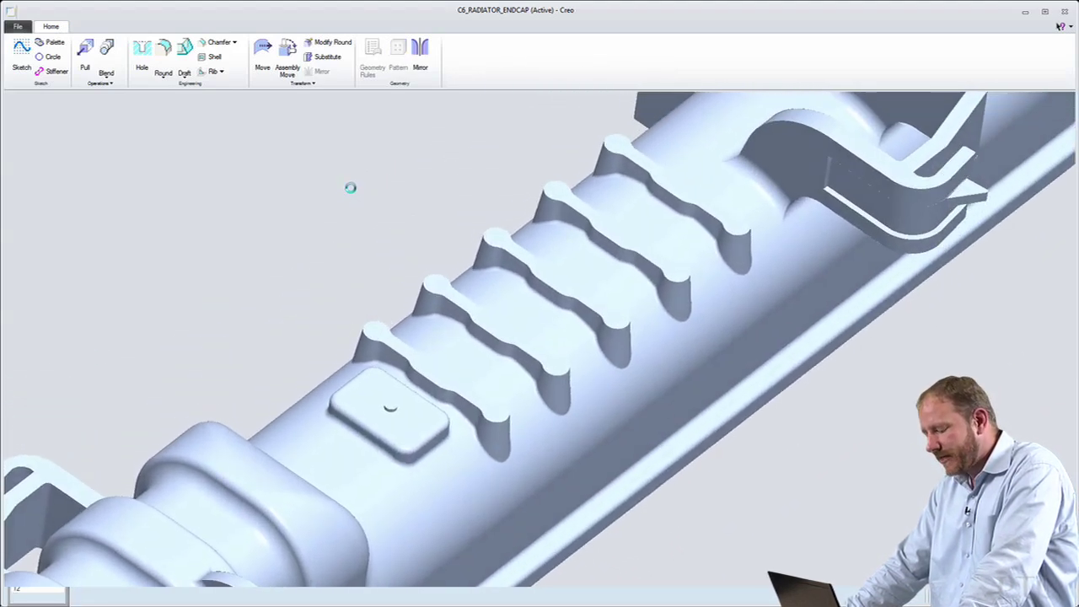
middle_click_drag(349, 187, 353, 193)
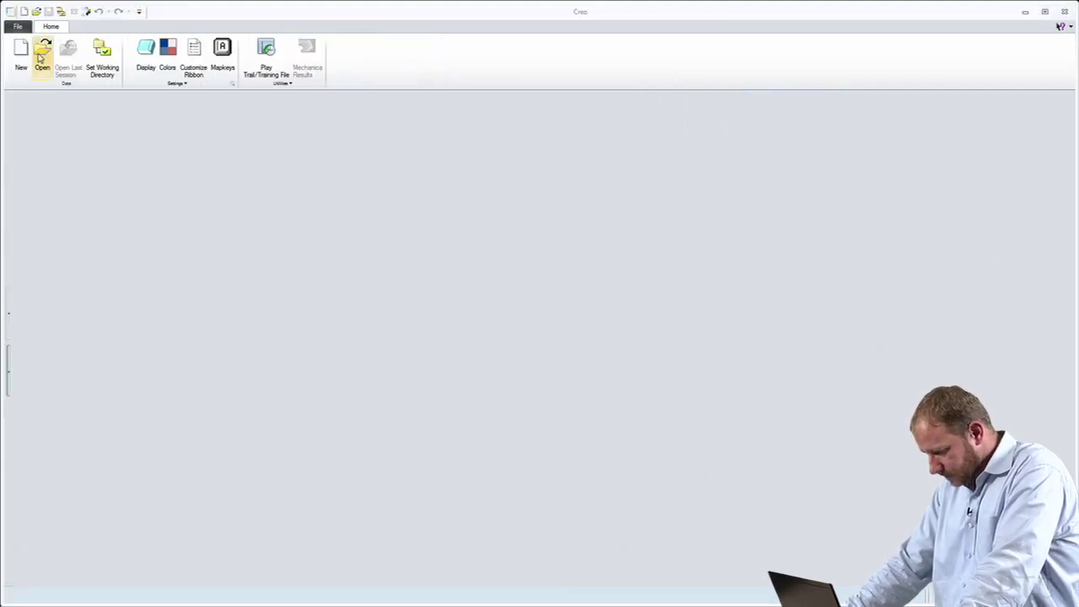
left_click(42, 57)
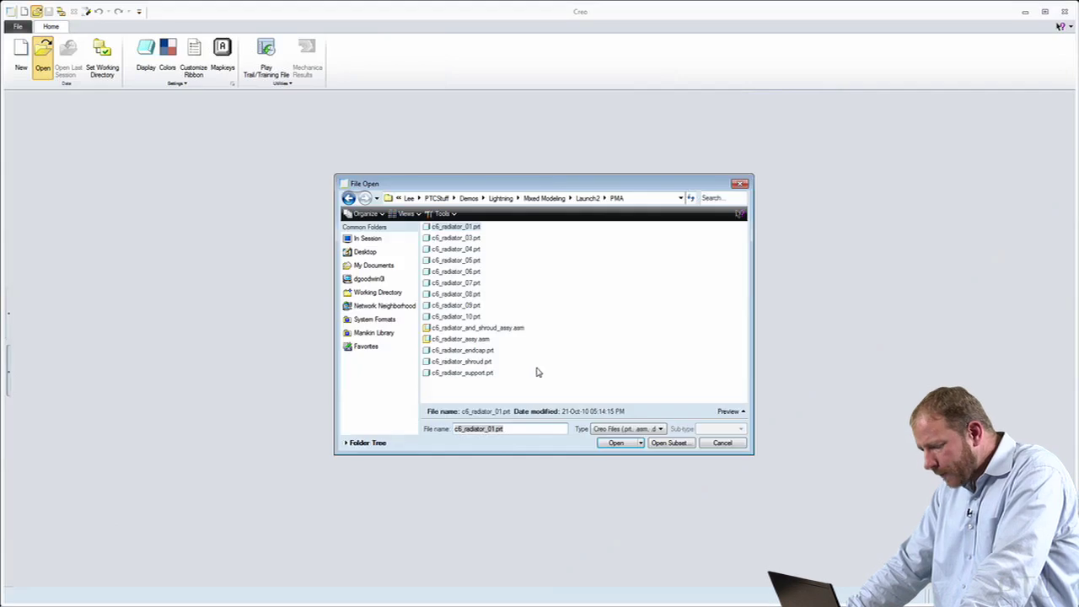
double_click(451, 351)
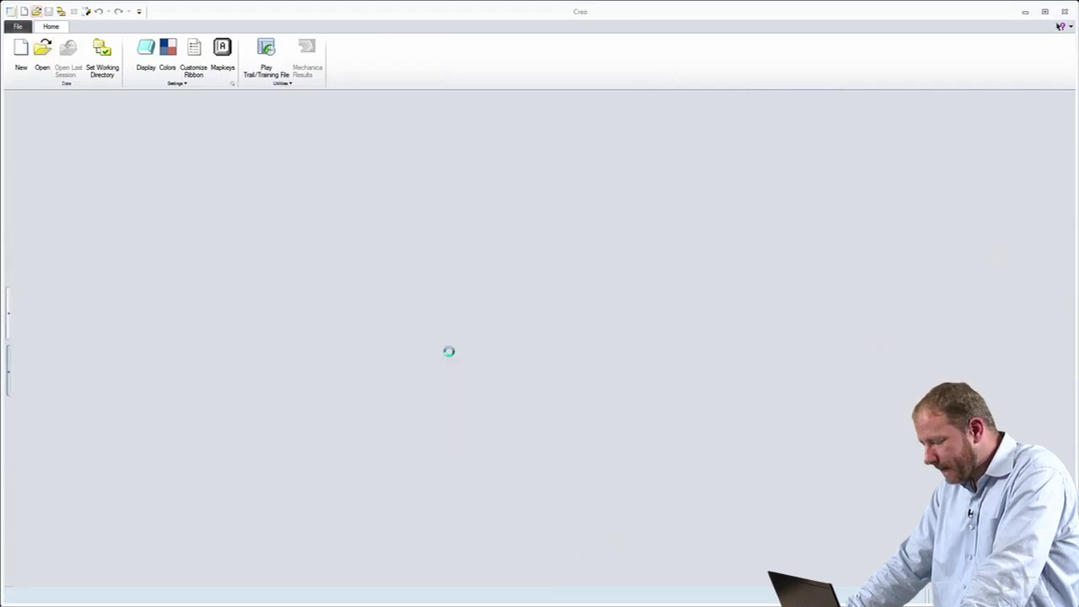
Step: Enlarge the View Changes window and examine the pending changes in the model preview and feature list, highlighting Extrude 40 and Flex Move 2
left_click_drag(643, 332, 621, 328)
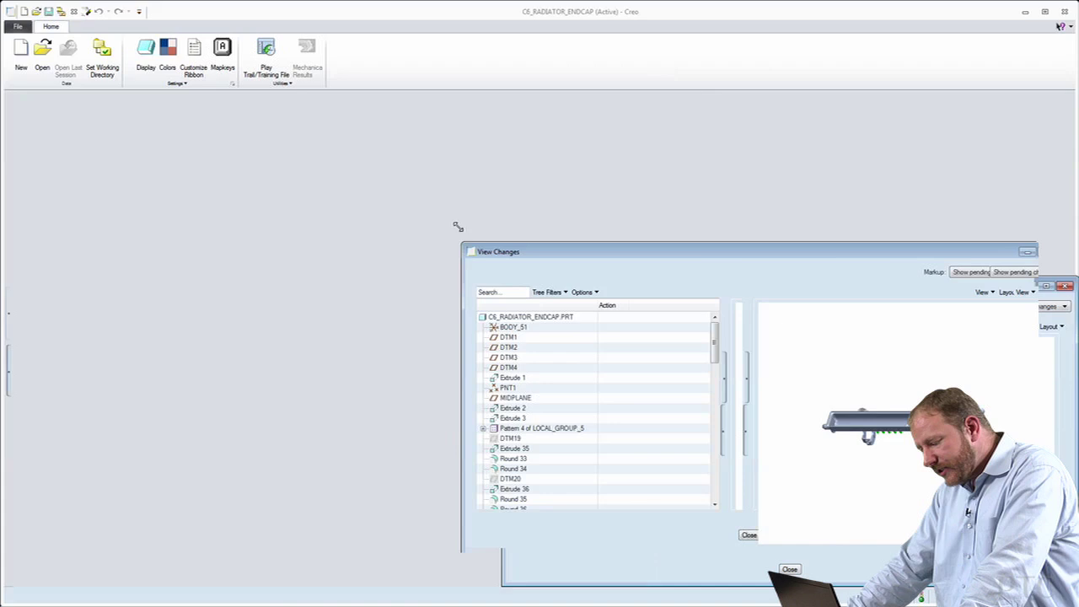
left_click_drag(456, 226, 435, 184)
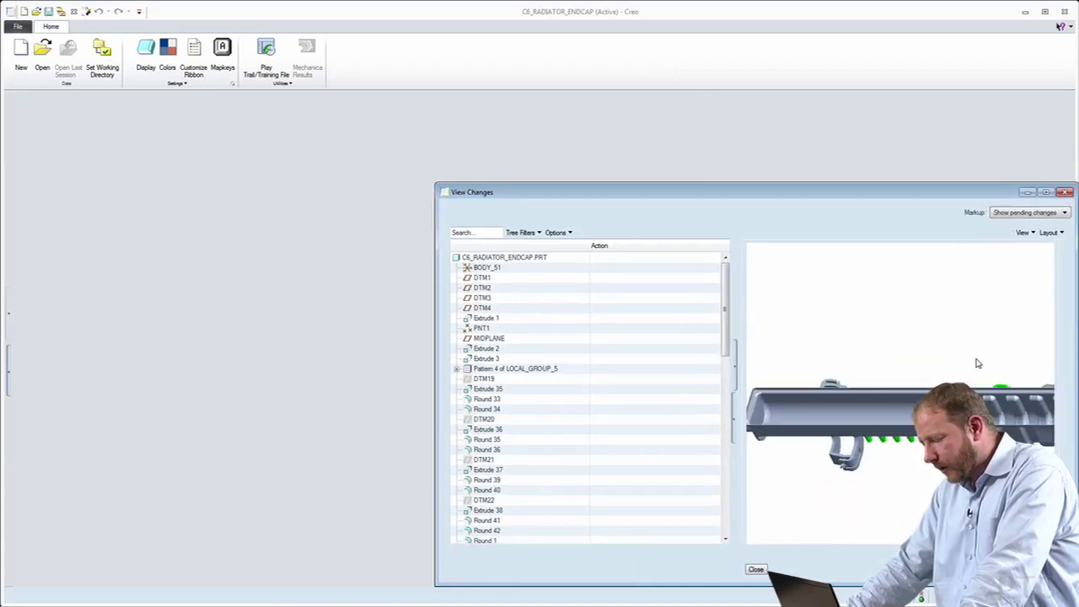
middle_click_drag(977, 363, 976, 393)
scroll(876, 480, "up", 2)
scroll(1004, 359, "down", 3)
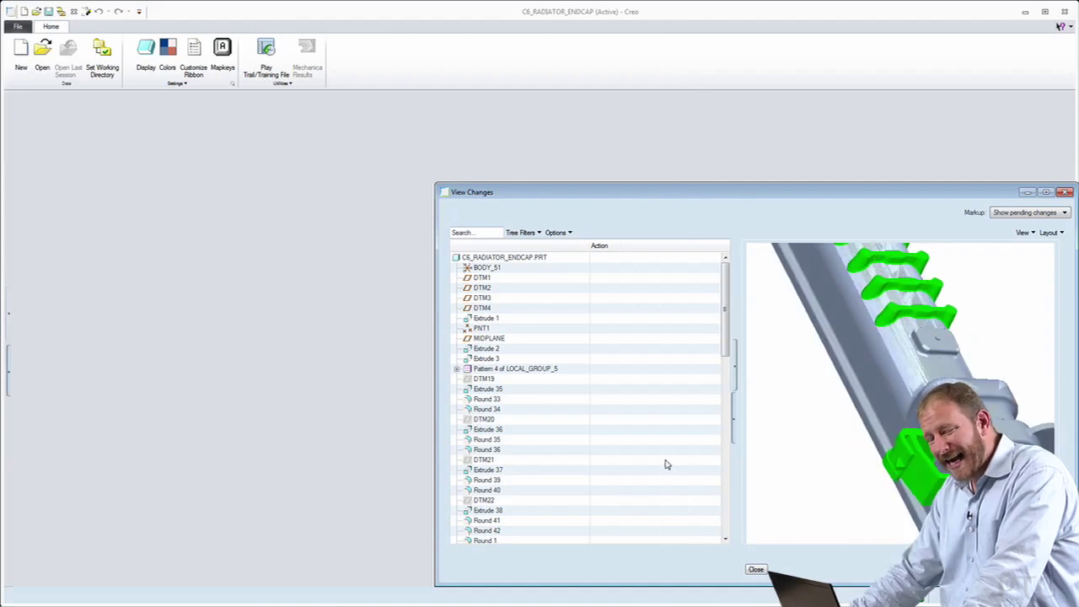
left_click_drag(742, 322, 736, 489)
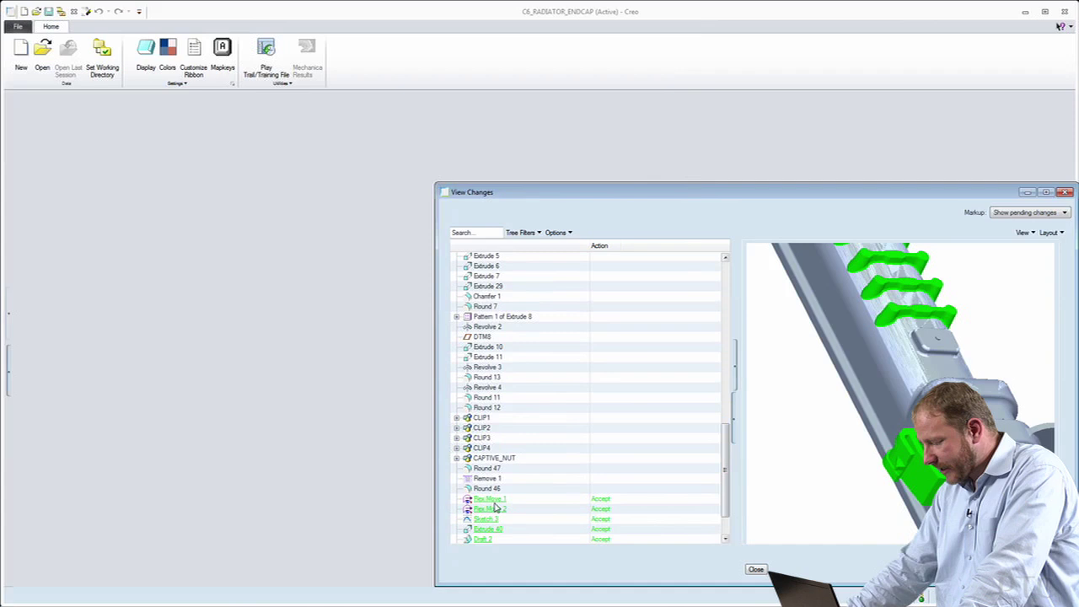
left_click(490, 529)
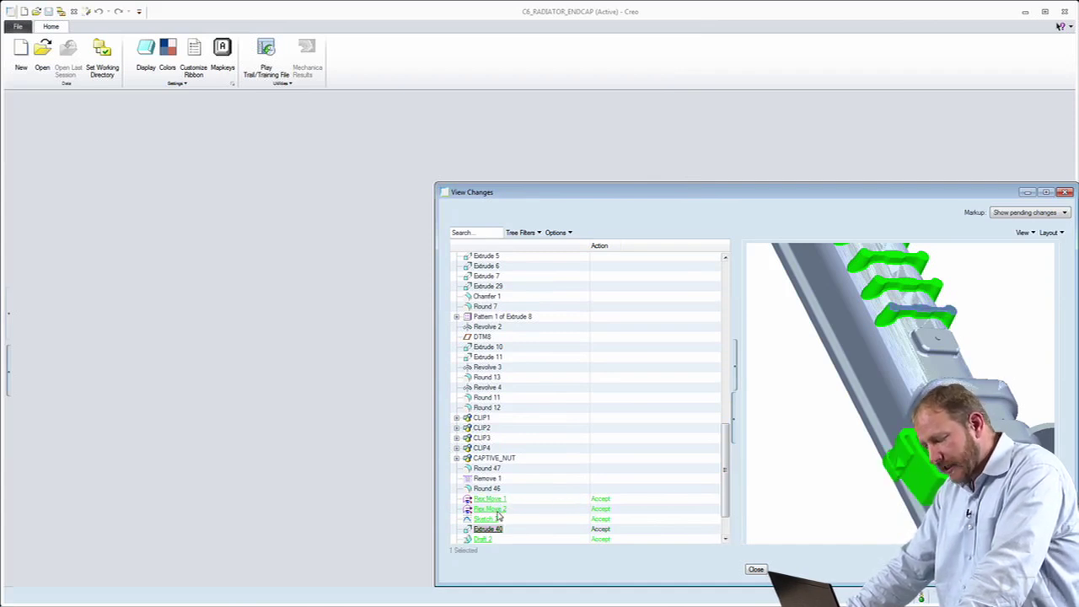
left_click(497, 510)
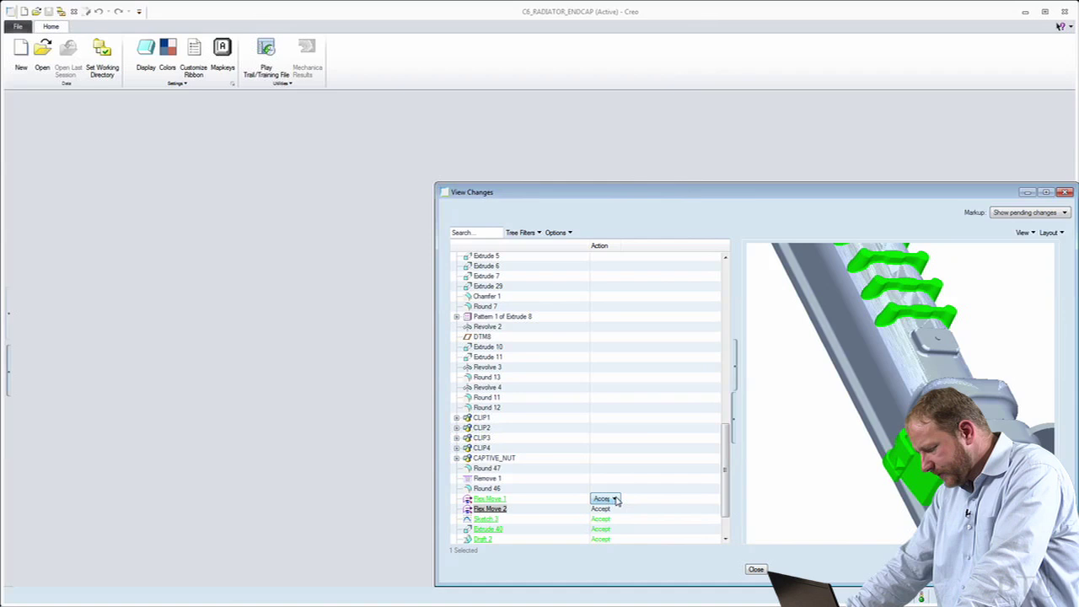
Step: Set the Flex Move 1 change to Reject and close the change review with the other changes accepted
left_click(616, 499)
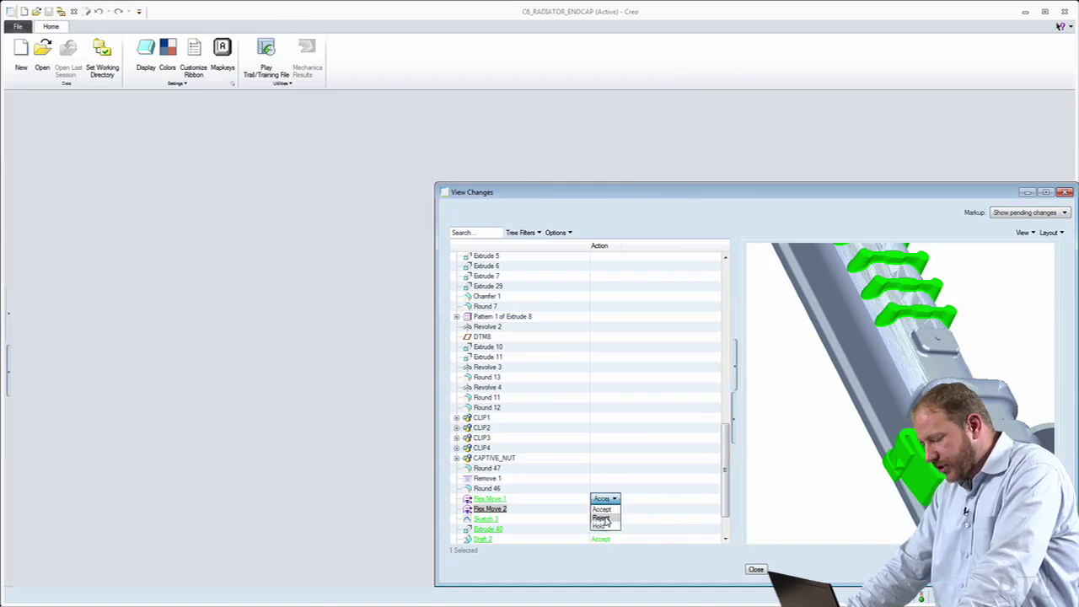
left_click(601, 518)
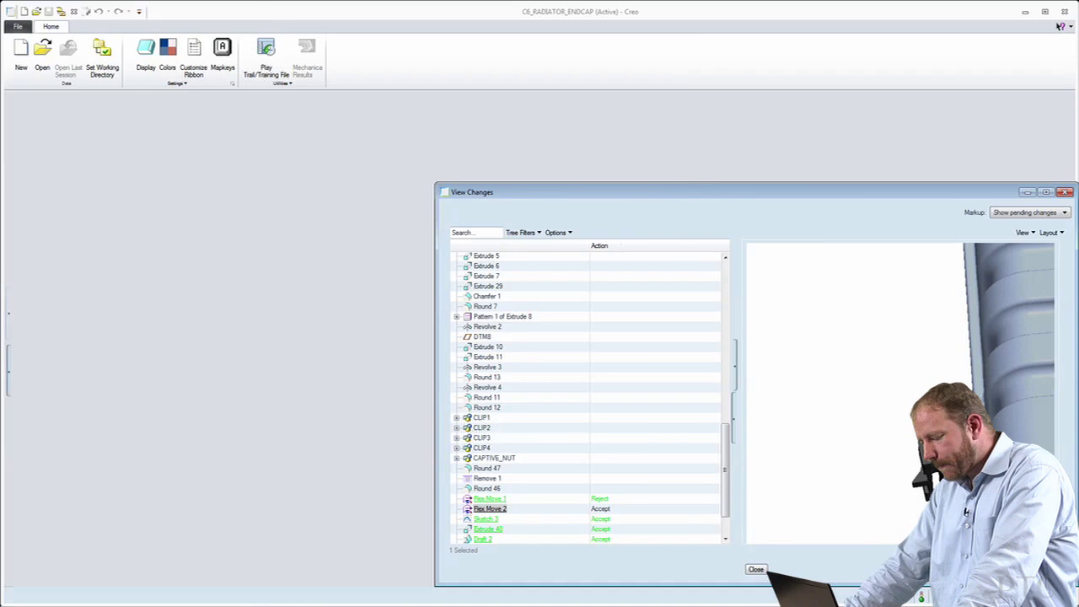
left_click(755, 569)
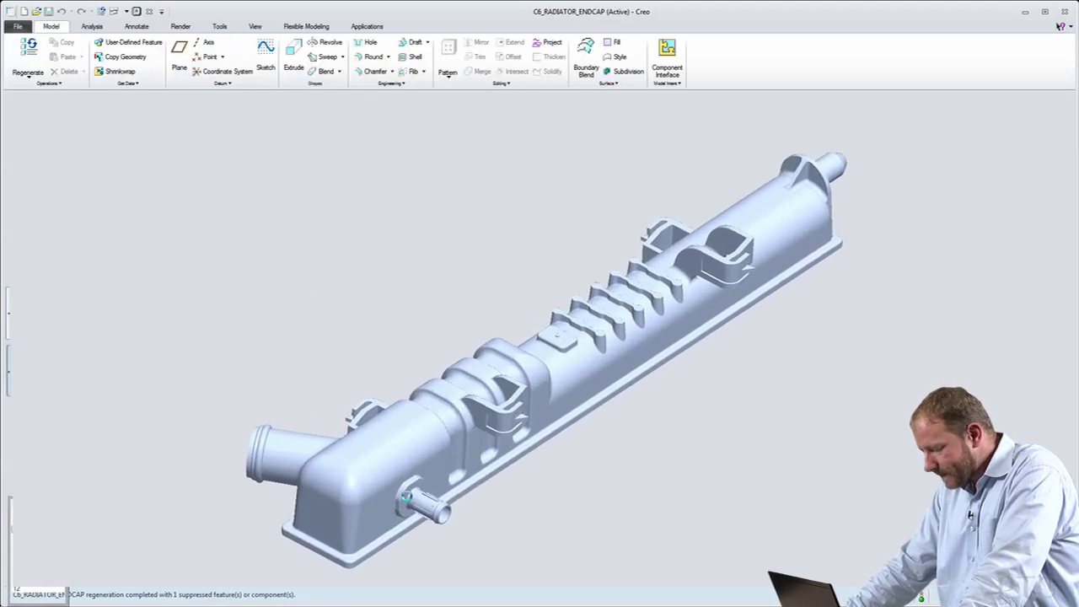
Step: Show the model tree, edit Pattern 5 of Copy Geometry, and reduce the rib spacing to 0.50
middle_click_drag(422, 496, 603, 437)
scroll(565, 324, "down", 10)
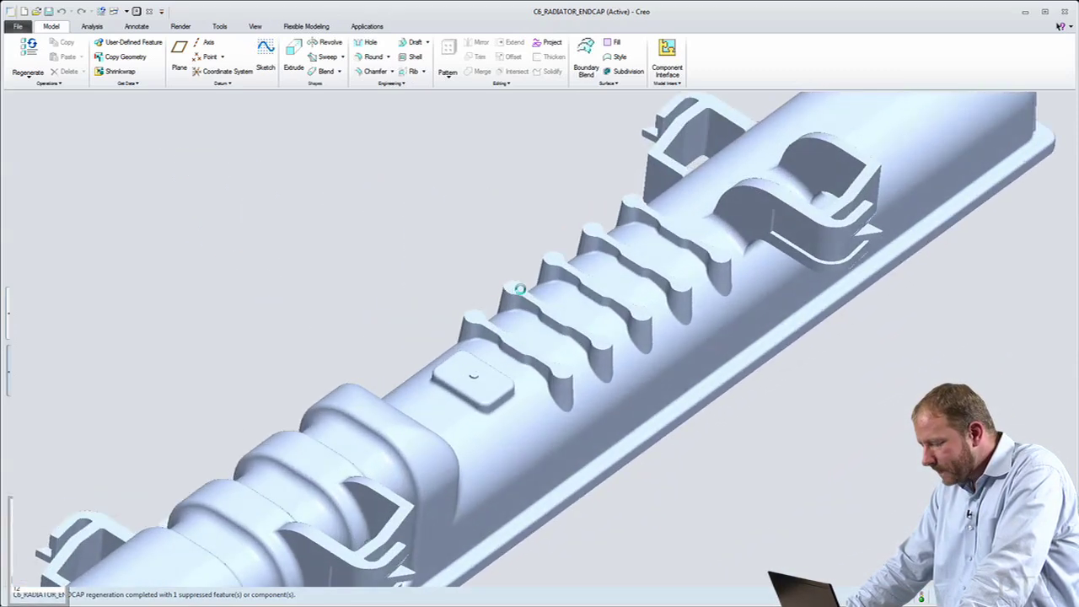
left_click(7, 313)
left_click_drag(156, 346, 165, 449)
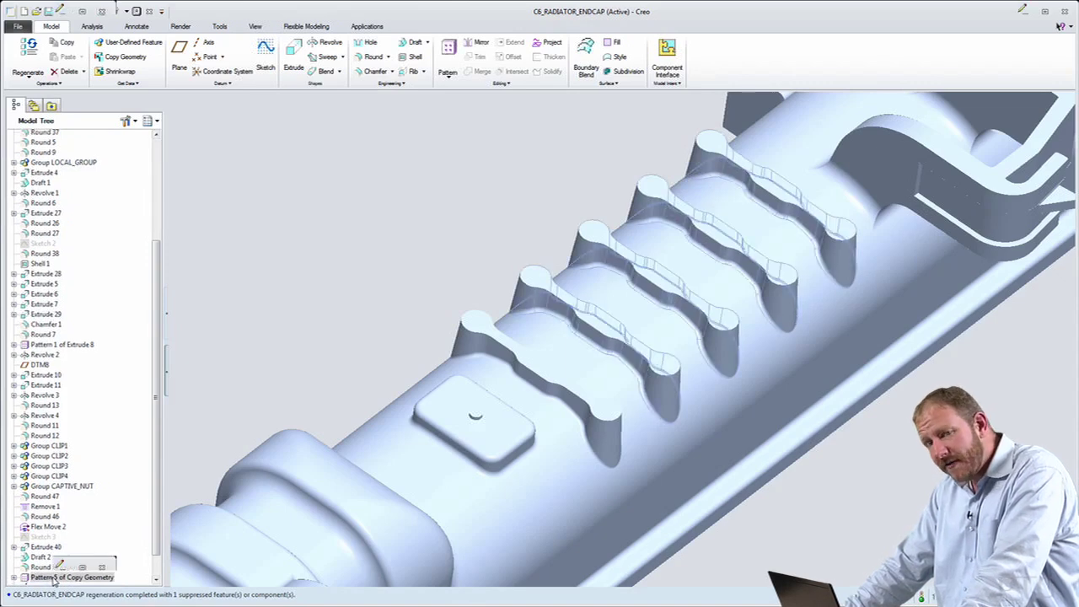
left_click(57, 576)
left_click(59, 563)
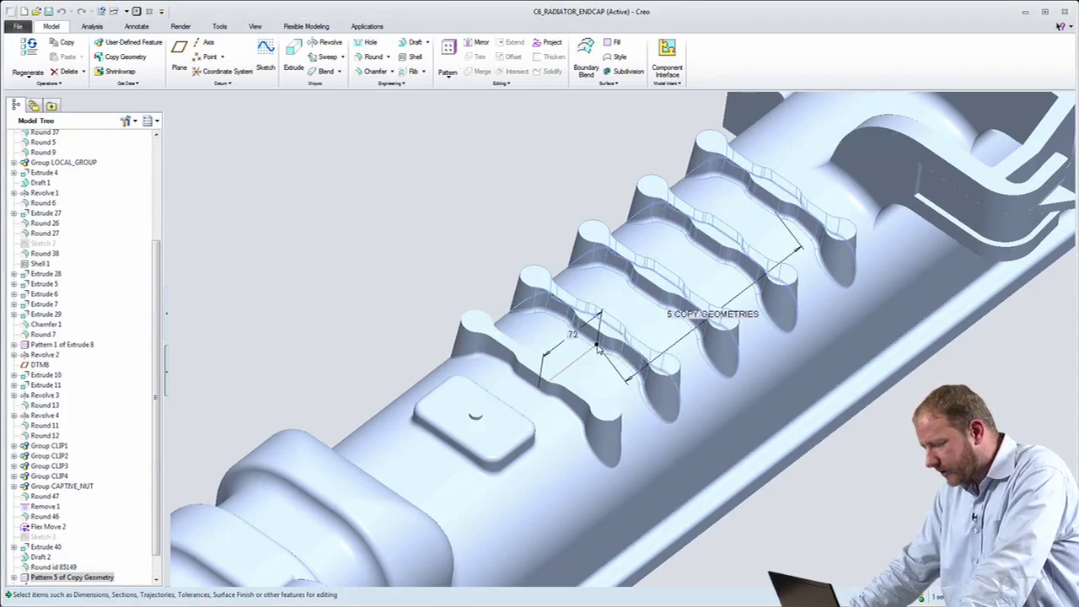
left_click_drag(596, 348, 580, 361)
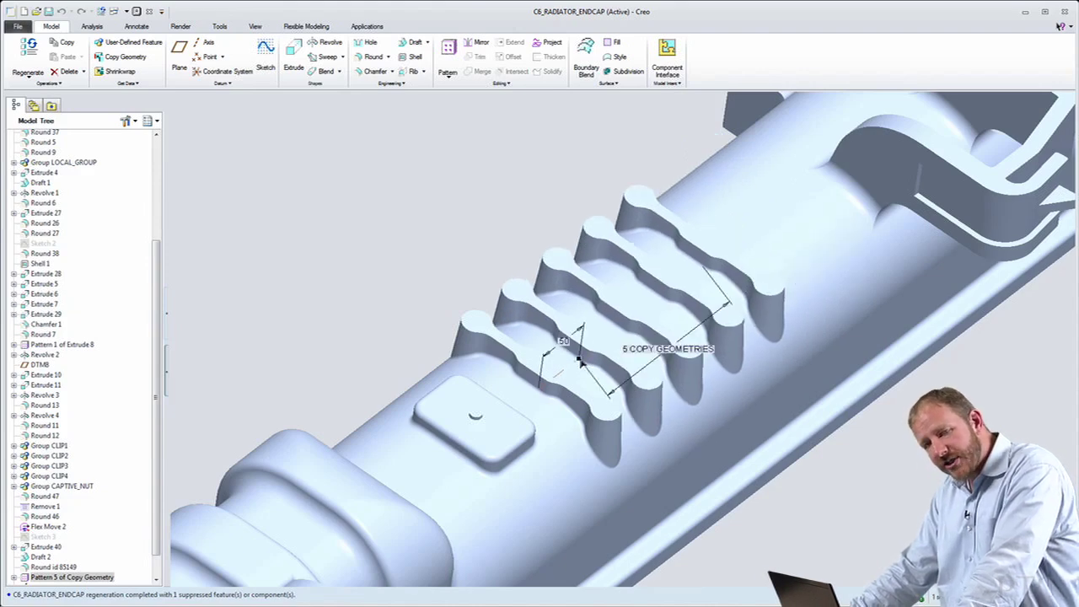
Step: Set the rib pattern's number of copies to 7 and regenerate the model
left_click(625, 351)
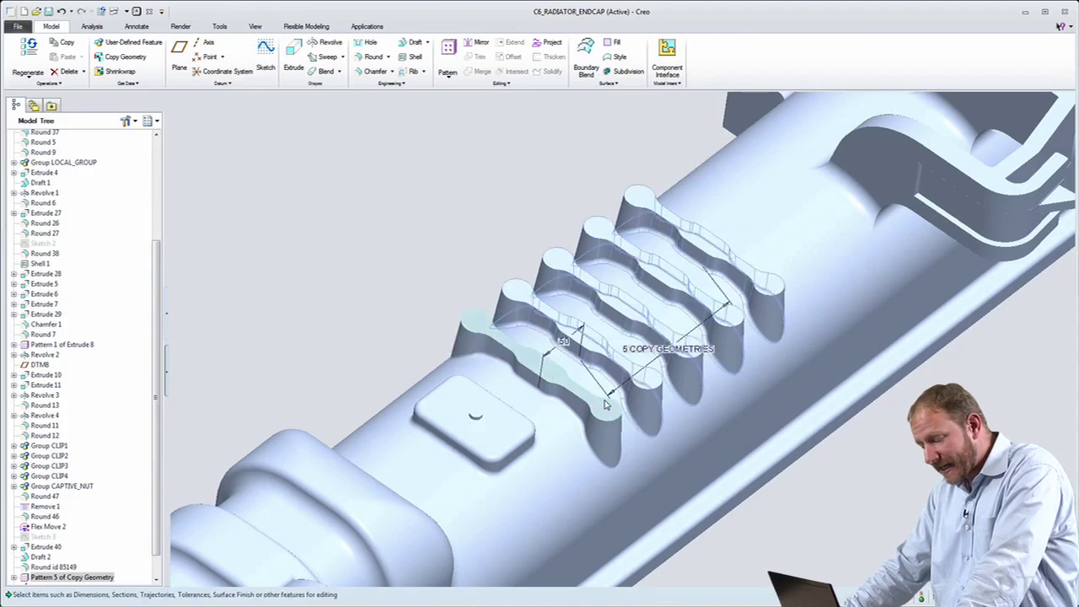
double_click(626, 350)
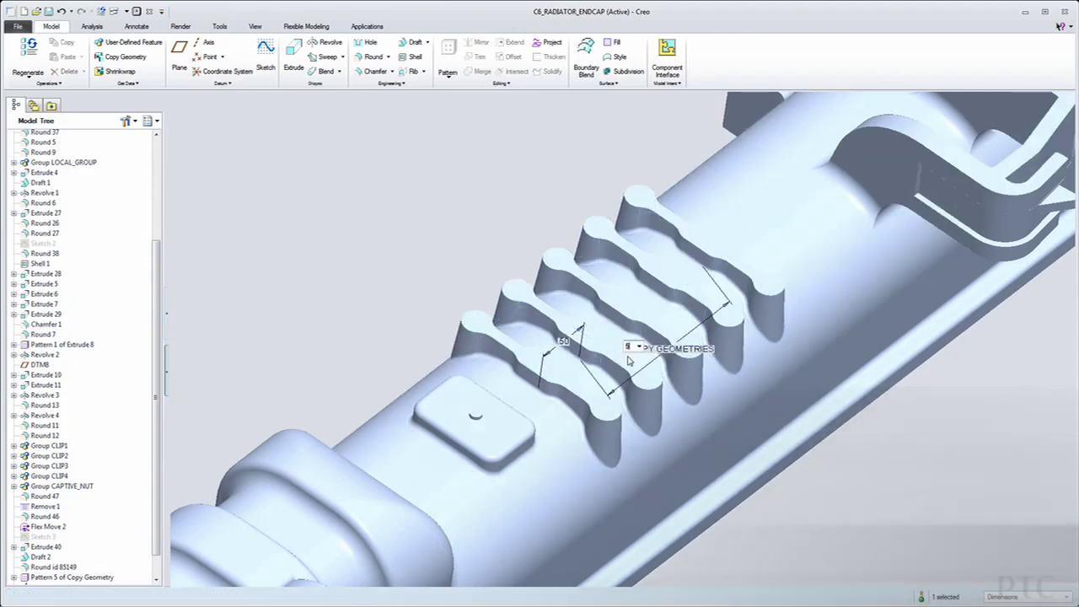
type("6")
key("Return")
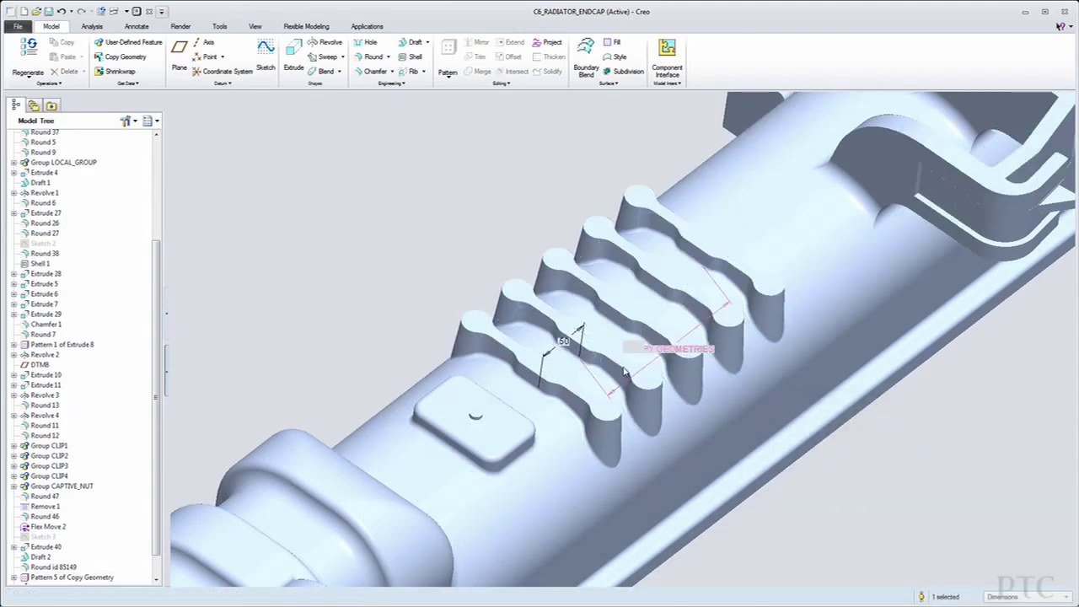
left_click(28, 59)
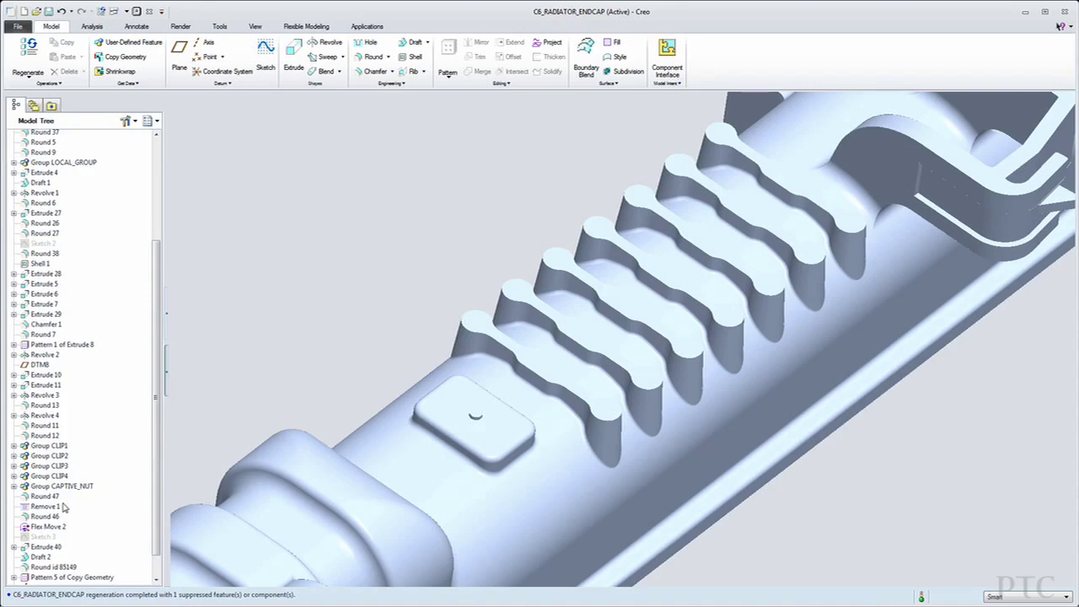
Step: Edit the rib profile in Sketch 3 and delete all segments of the bulge in the middle of the profile
left_click(42, 536)
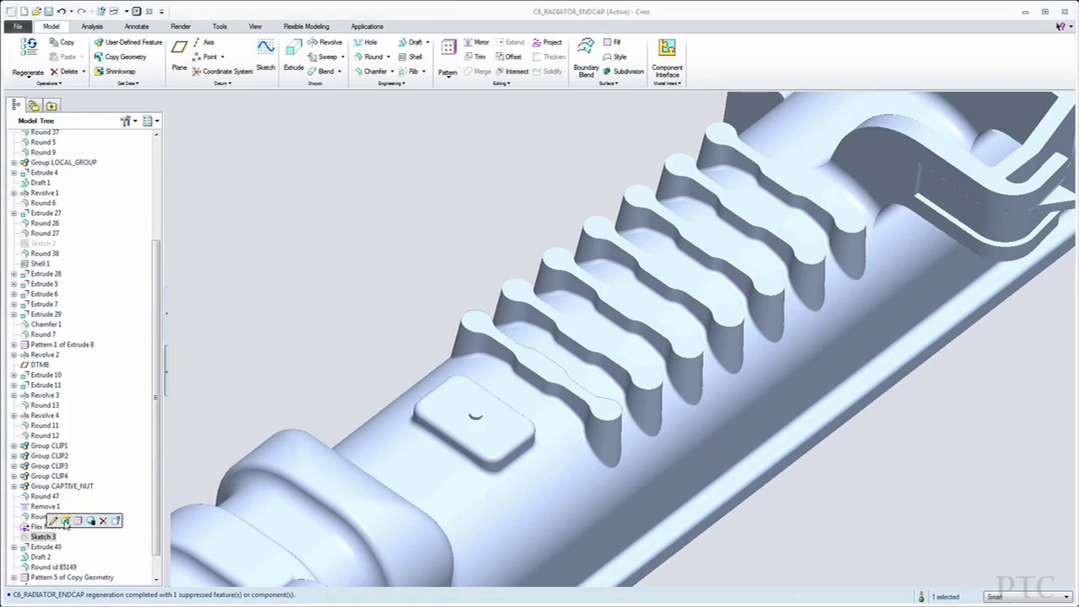
left_click(66, 521)
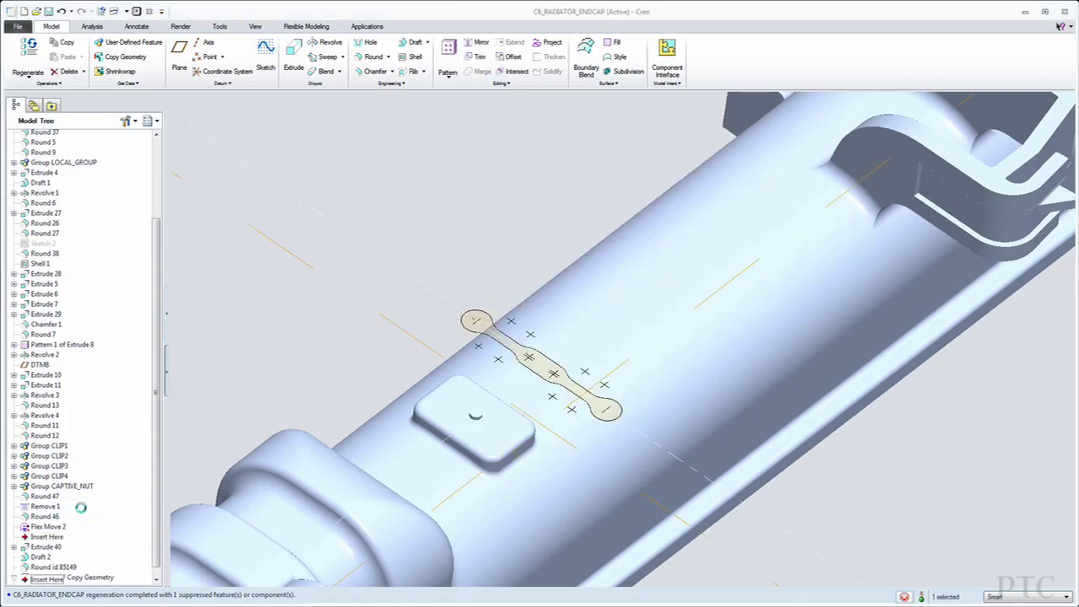
key("F12")
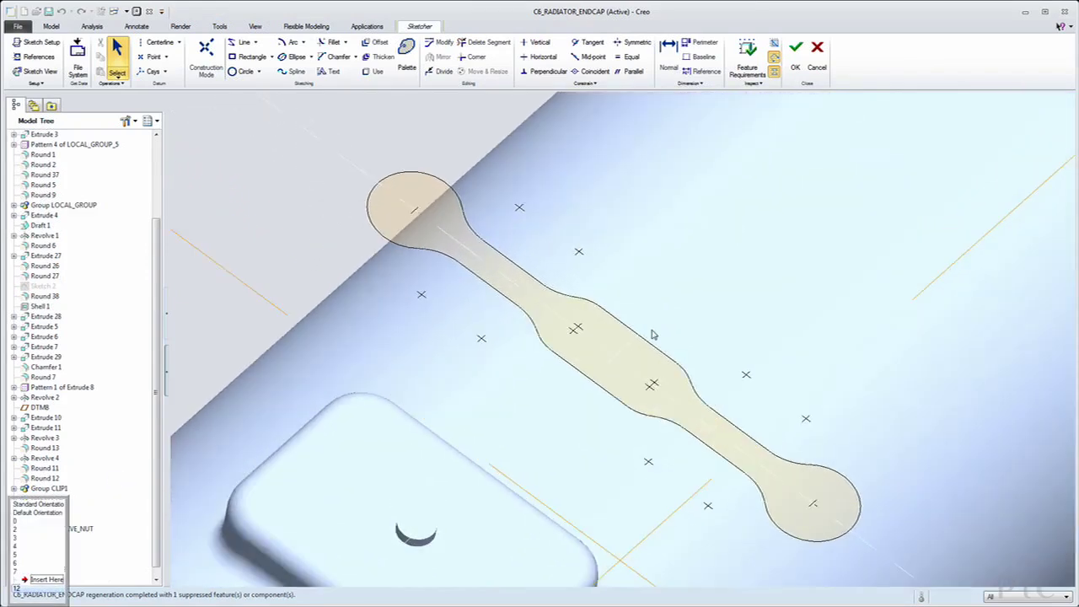
scroll(614, 234, "up", 1)
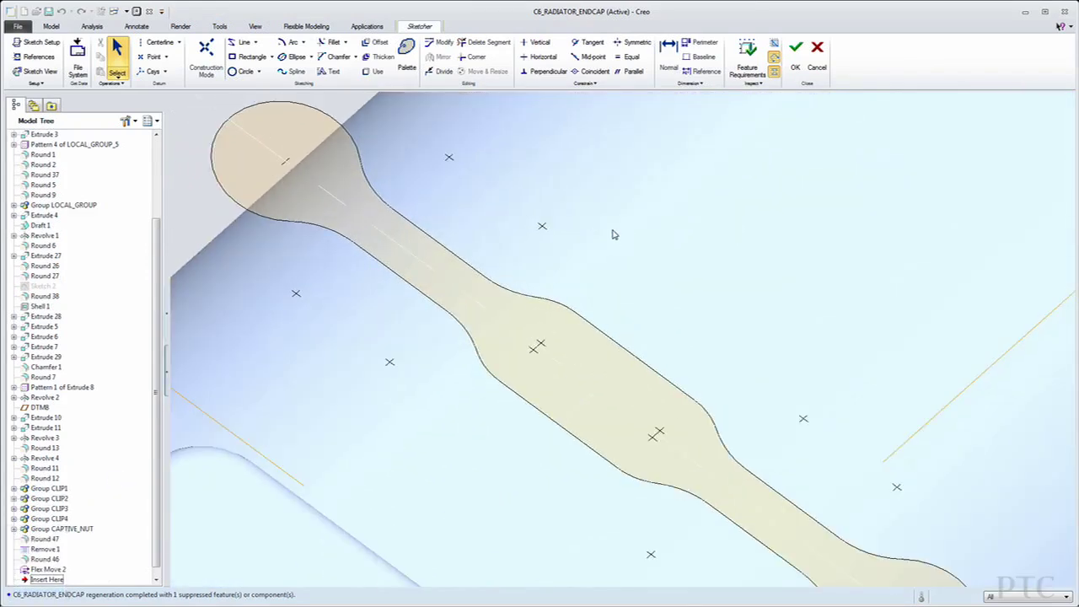
left_click(482, 46)
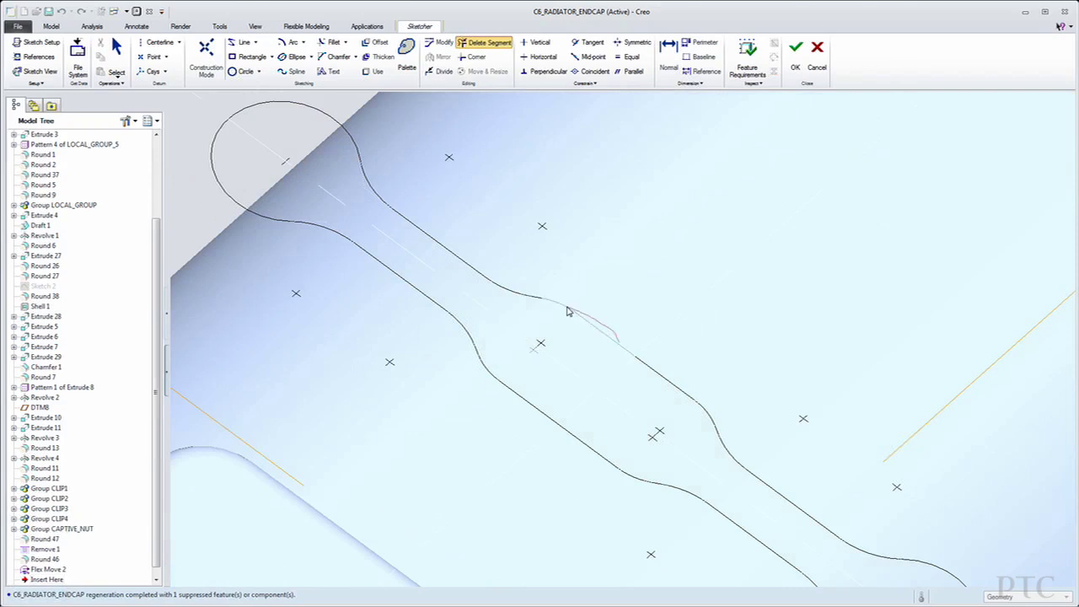
left_click_drag(541, 305, 485, 354)
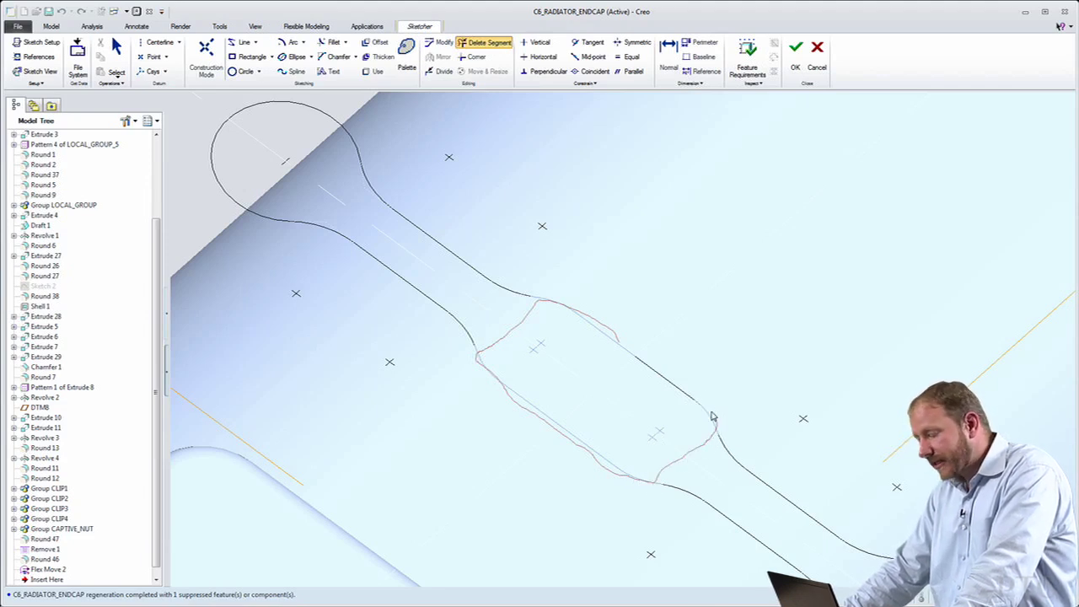
left_click_drag(671, 384, 628, 369)
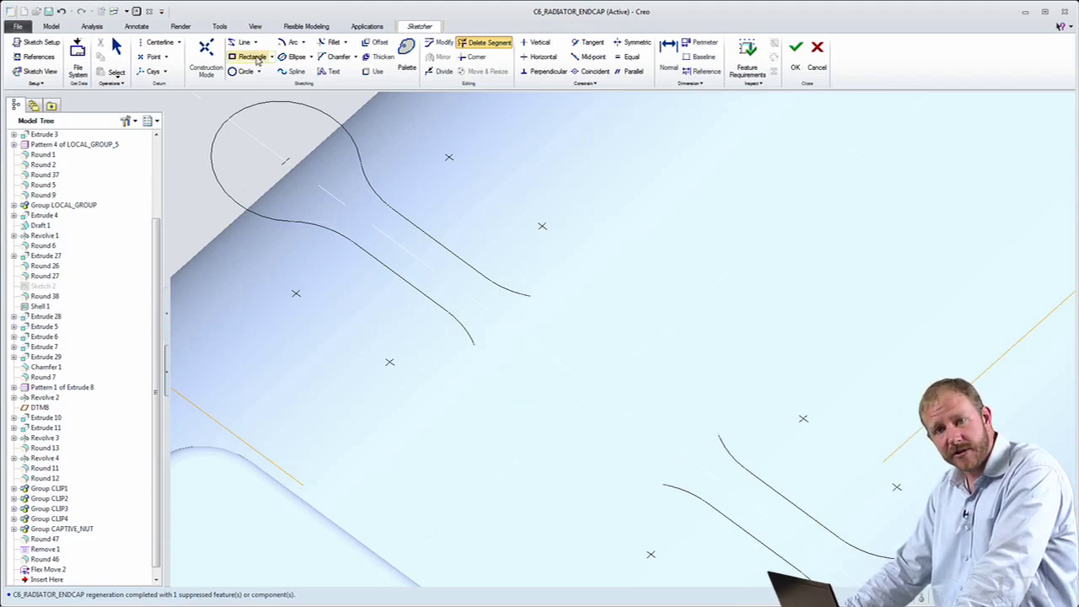
Step: Bridge both gaps in the rib profile with 3-Point / Tangent End arcs, then accept the sketch
left_click(304, 44)
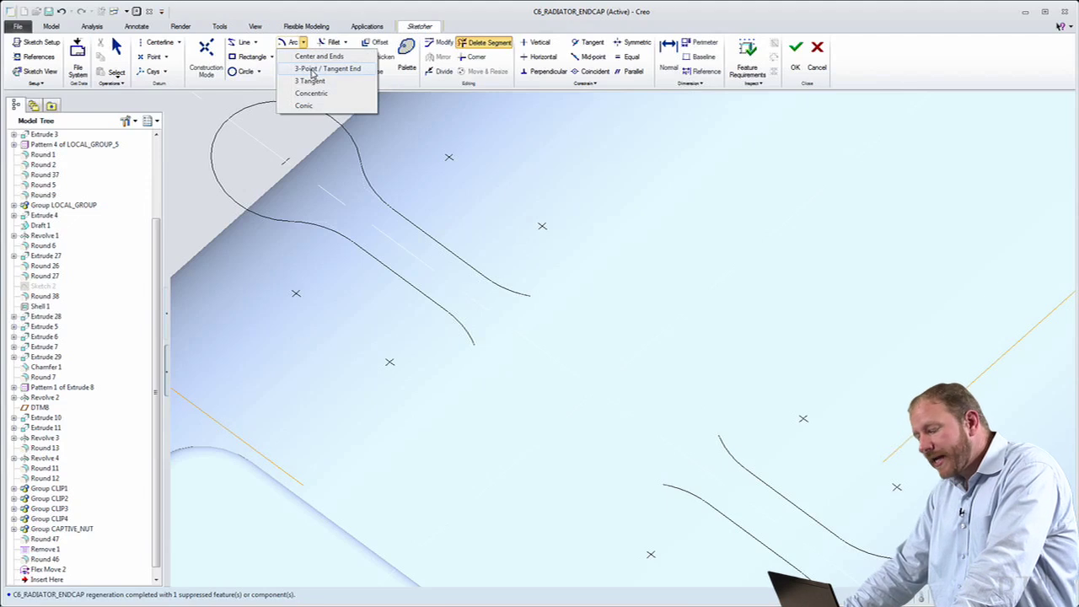
left_click(310, 77)
left_click(475, 346)
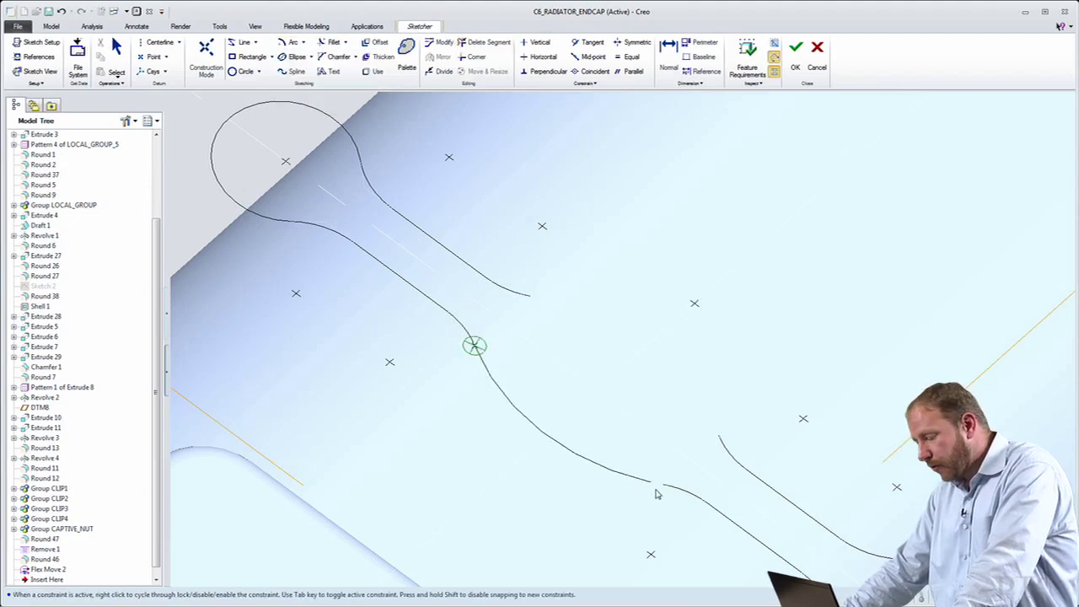
left_click(719, 435)
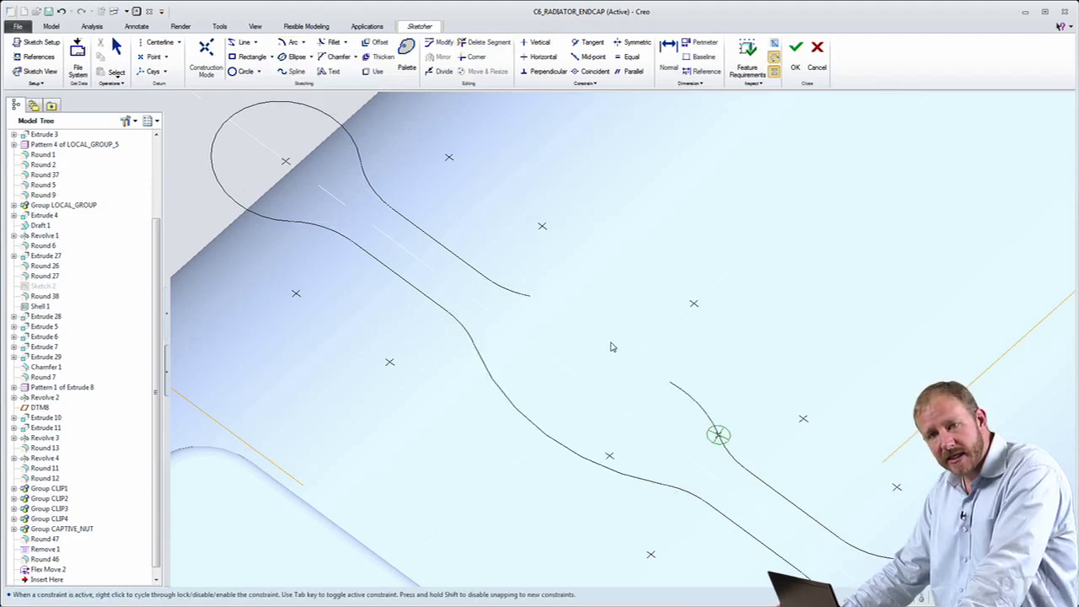
left_click(532, 300)
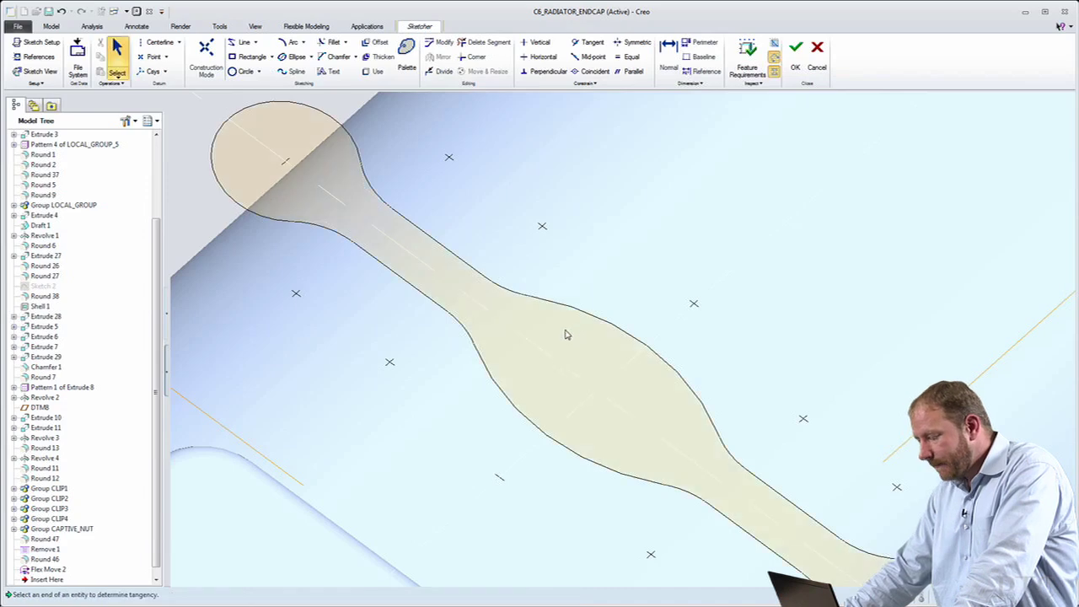
left_click(794, 56)
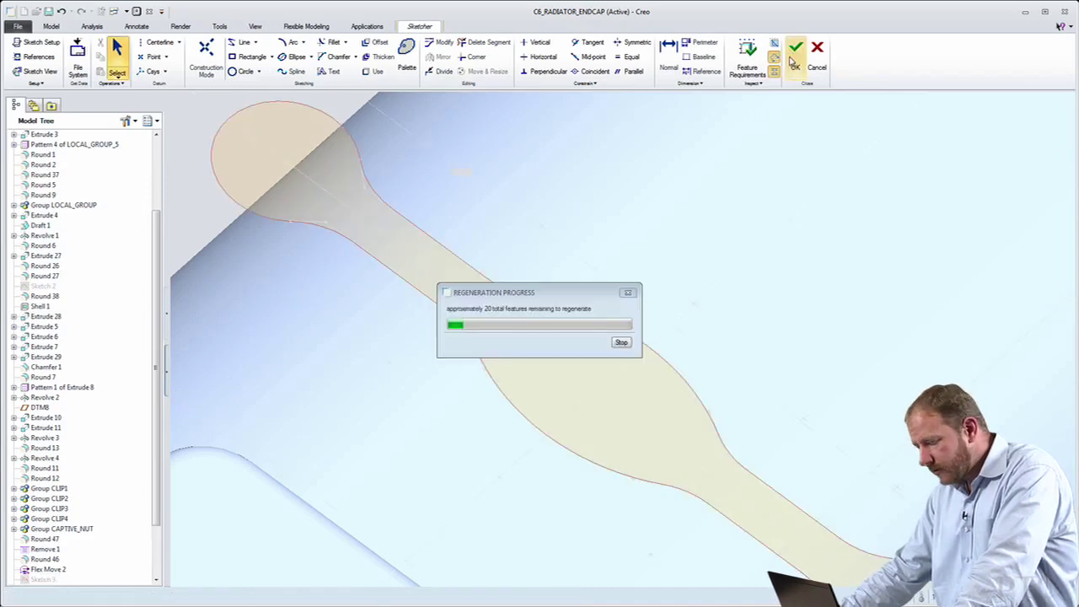
key("F8")
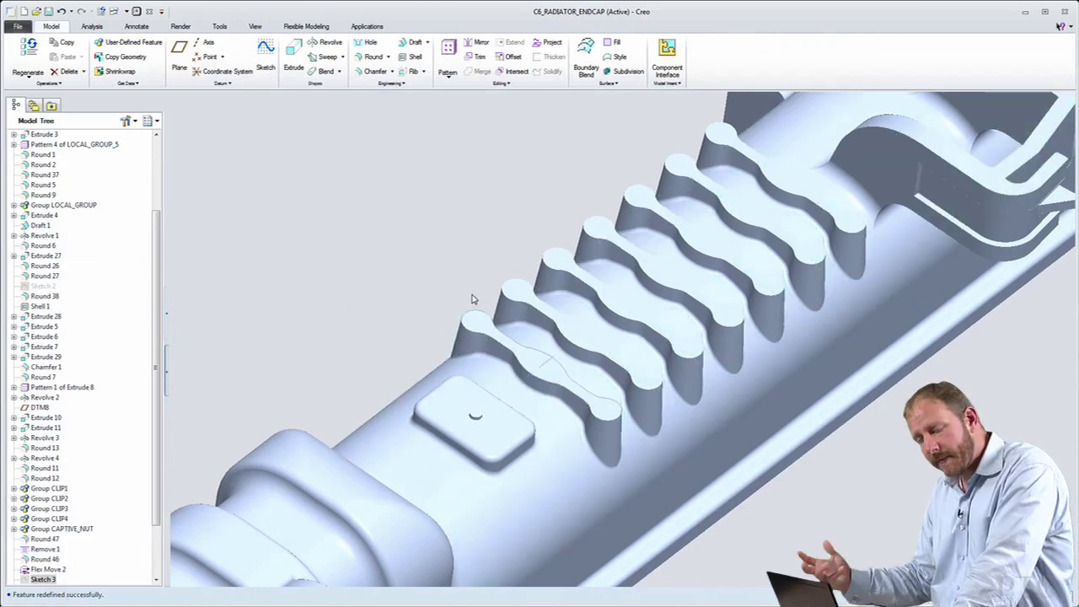
Step: Set the number of extrudes in the raised rib pattern around the small side nozzle to 14 and regenerate the model
key("F2")
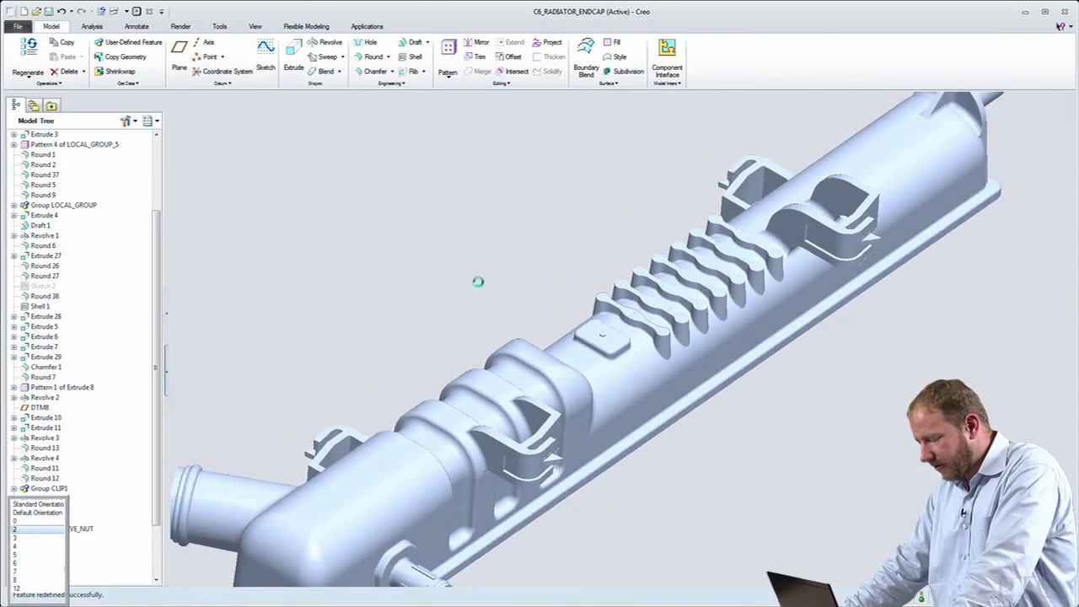
key("6")
key("7")
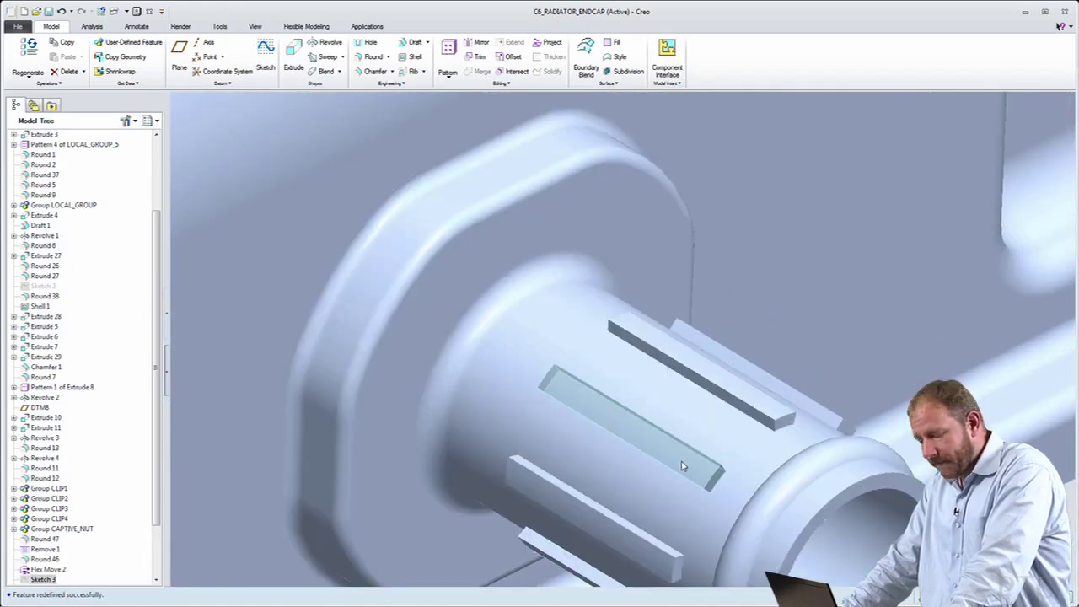
left_click(682, 463)
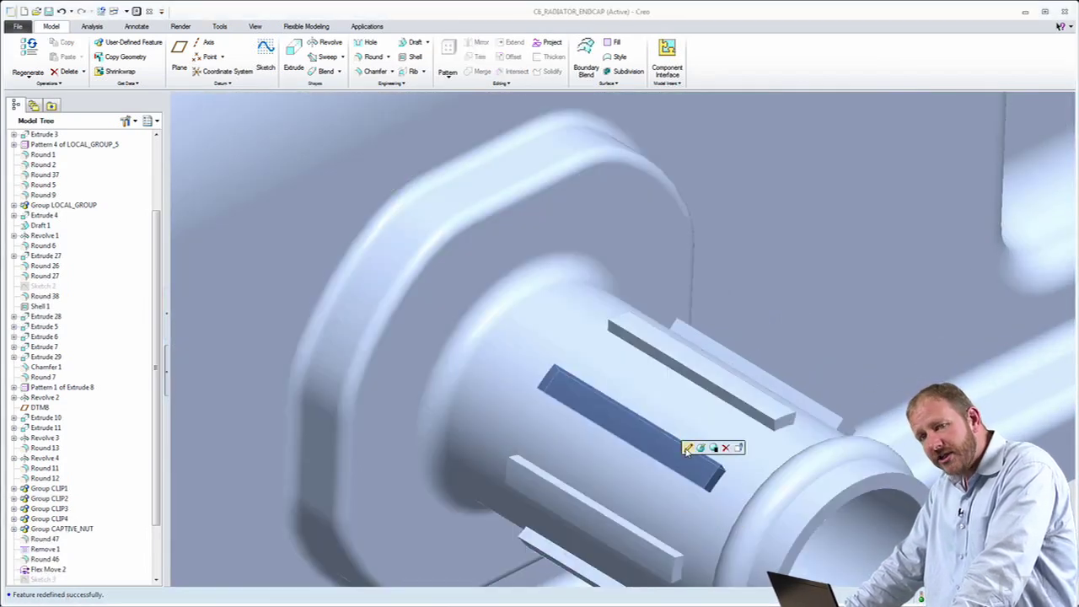
left_click(689, 449)
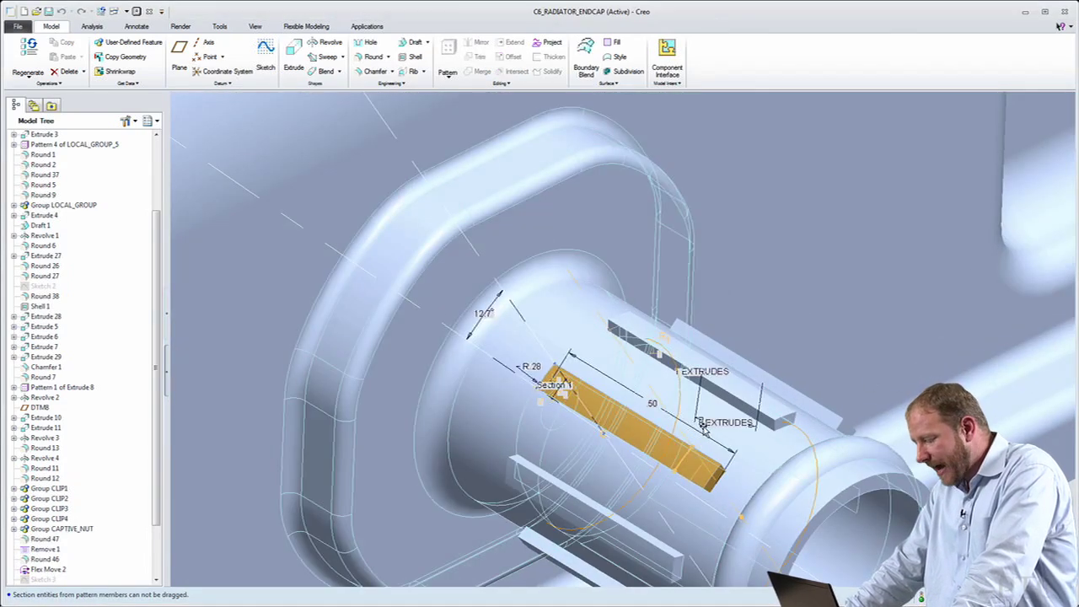
left_click(699, 425)
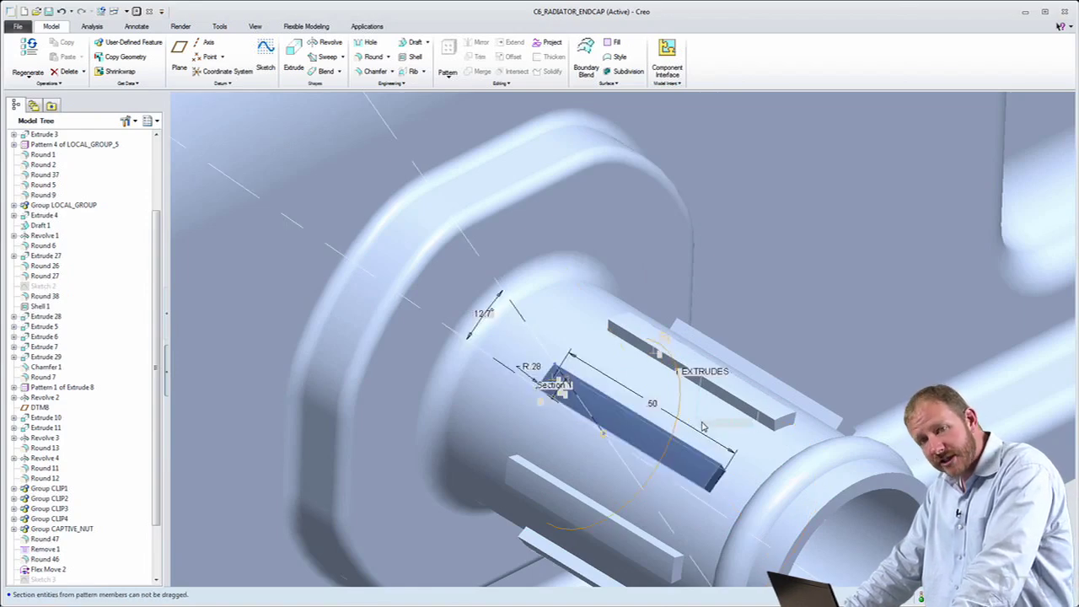
left_click(704, 427)
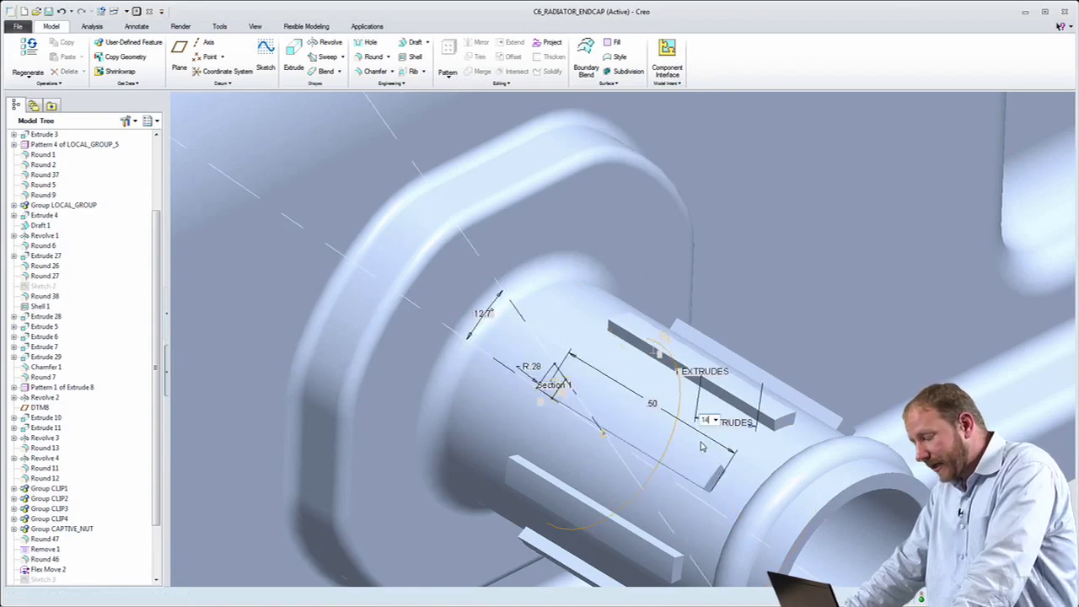
key("Return")
left_click(35, 61)
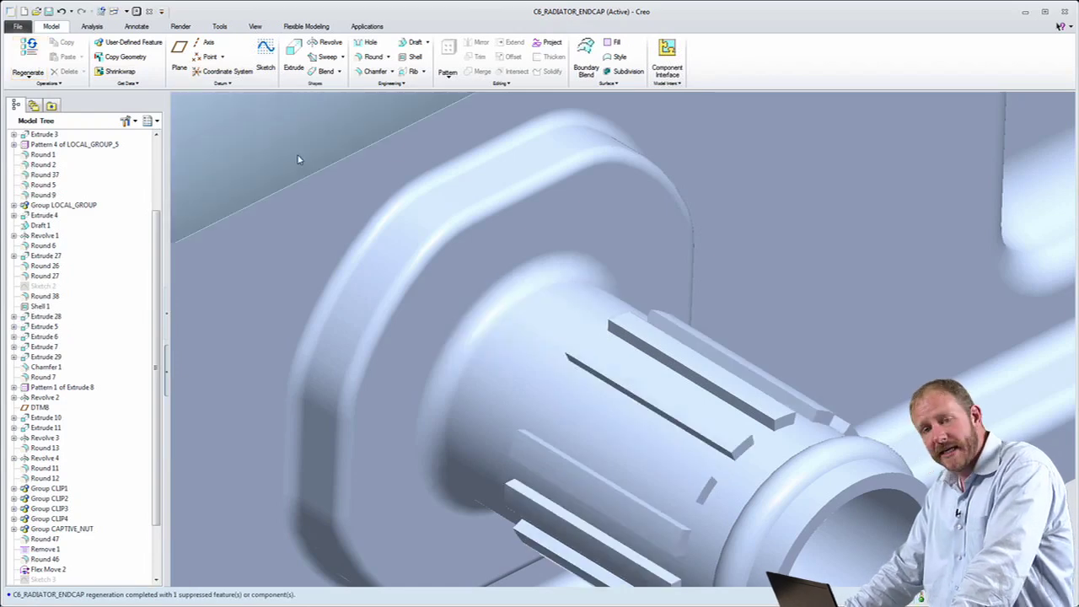
scroll(457, 272, "up", 4)
mouse_move(457, 273)
middle_mouse_down()
mouse_move(431, 221)
mouse_move(458, 270)
middle_mouse_up()
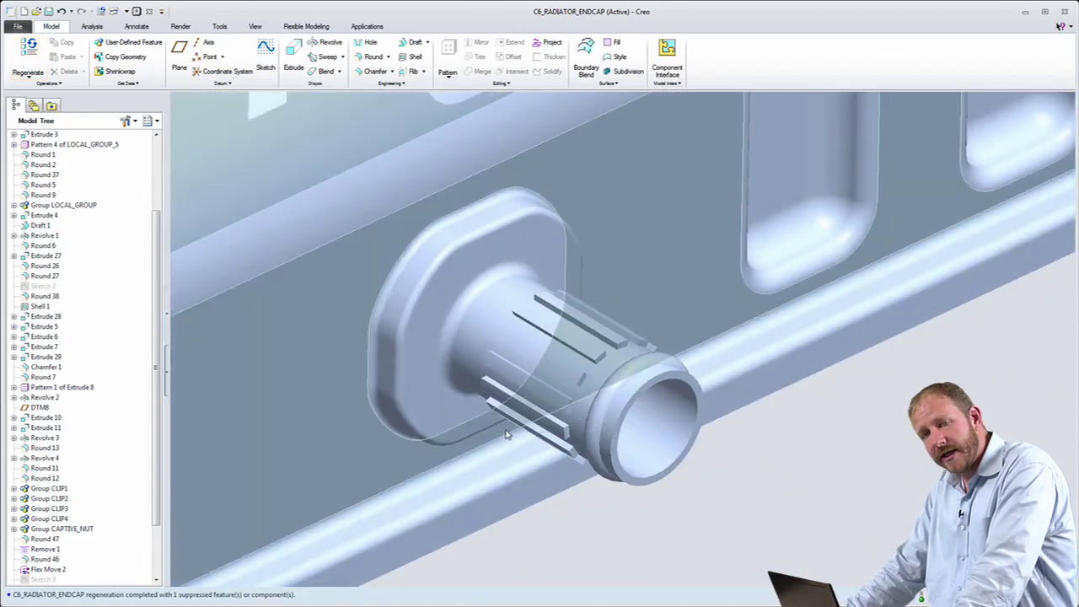
key("F2")
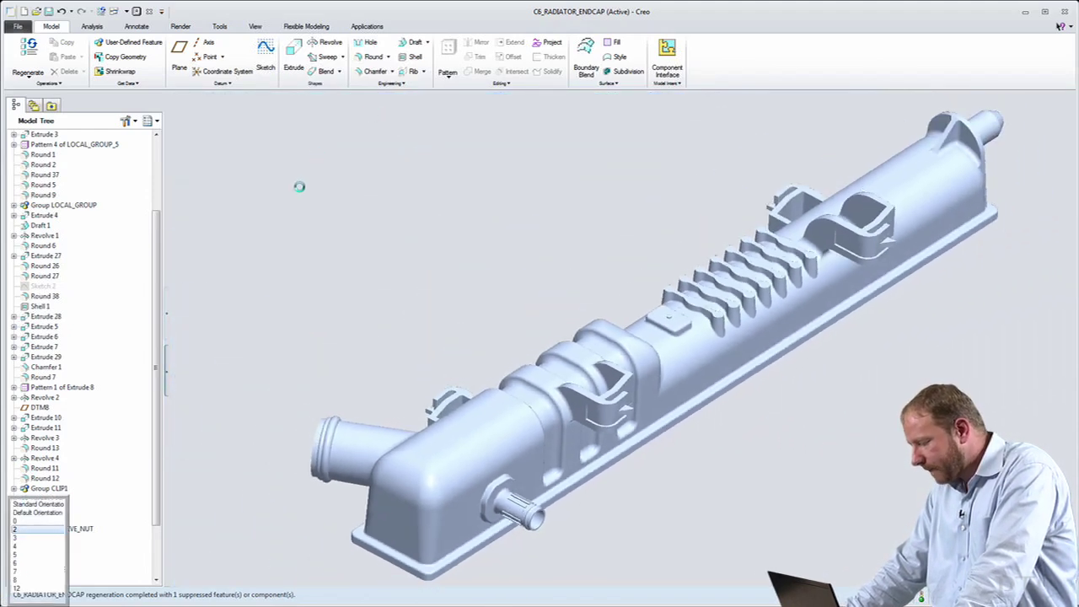